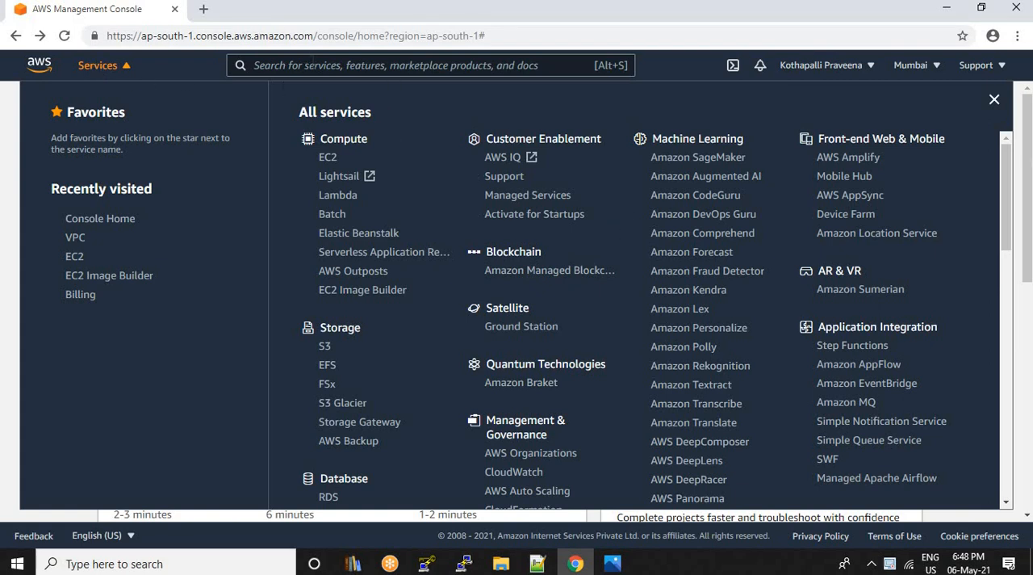
# Search the AWS services for VPC and open the VPC dashboard
pyautogui.hotkey('alt', 's')
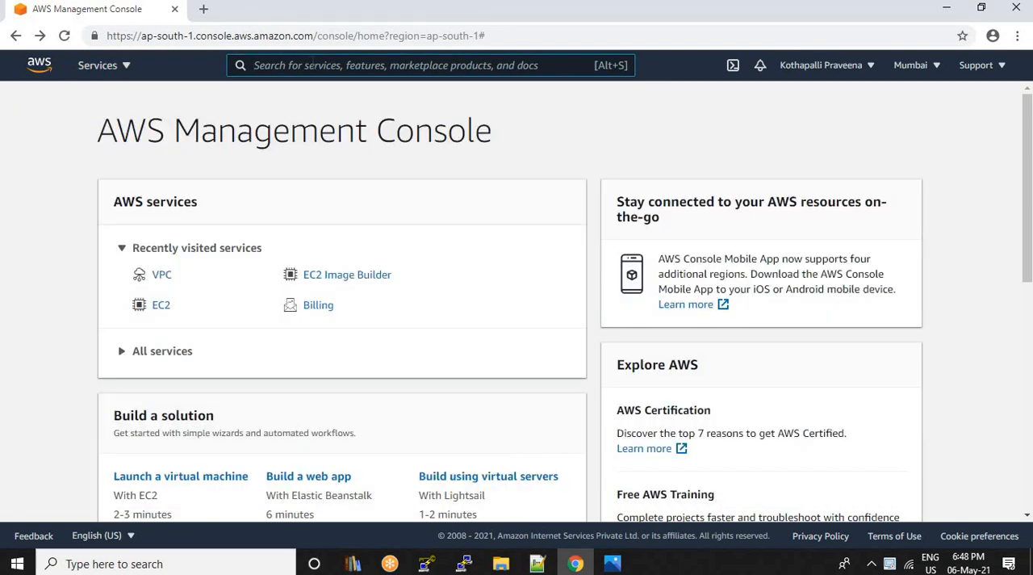
pyautogui.write('V')
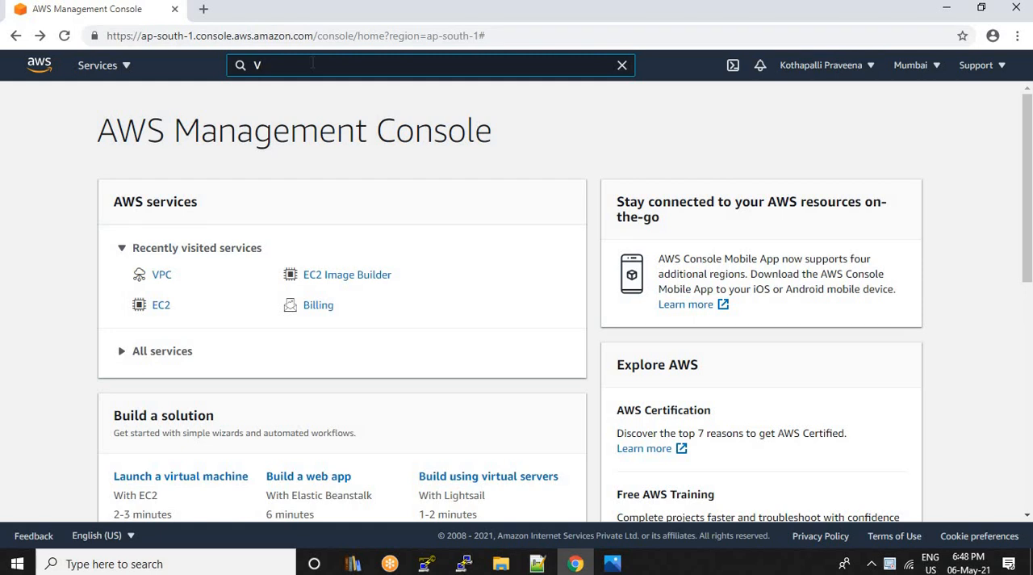
pyautogui.write('PC')
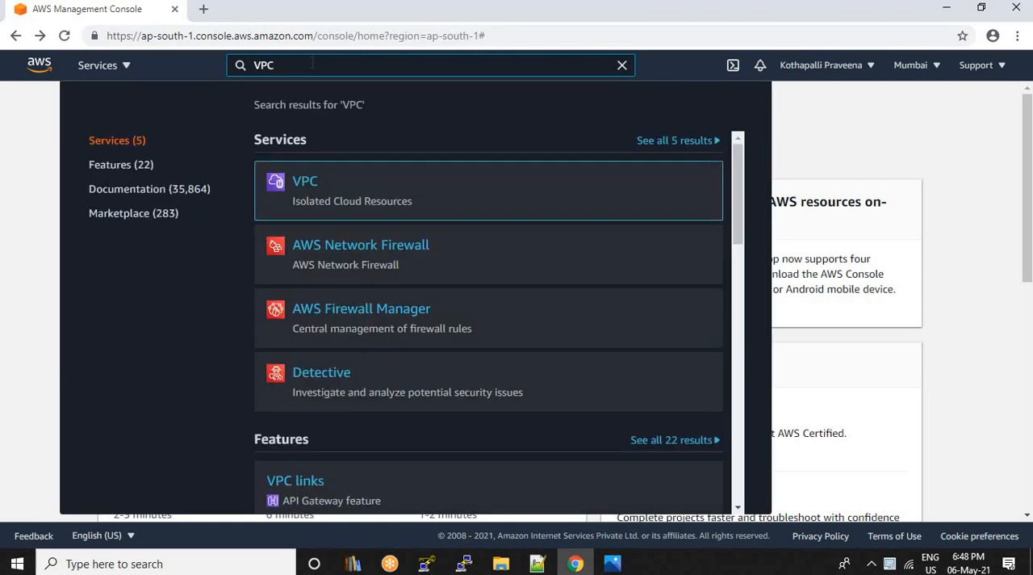
pyautogui.moveTo(318, 194)
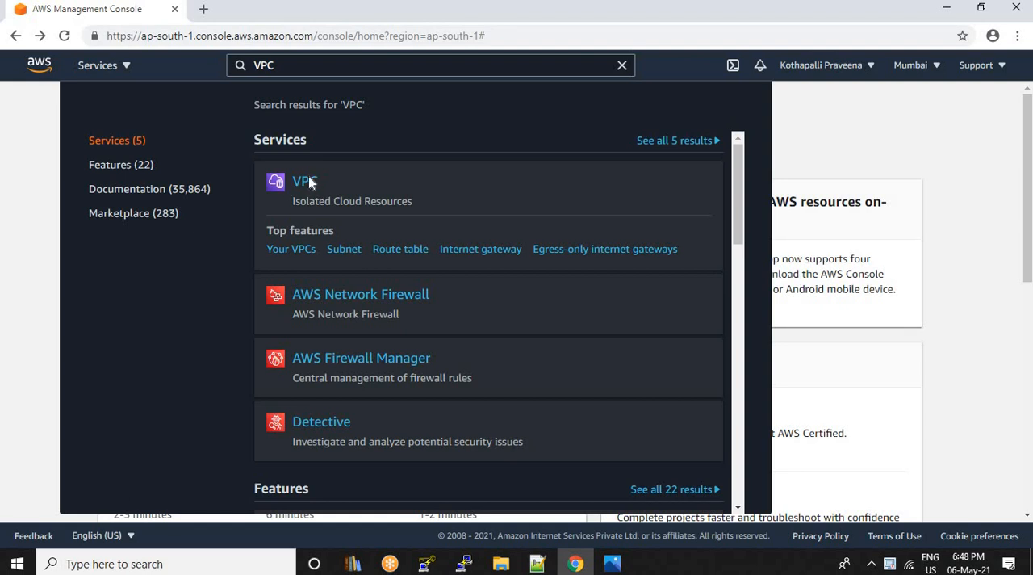
pyautogui.click(308, 181)
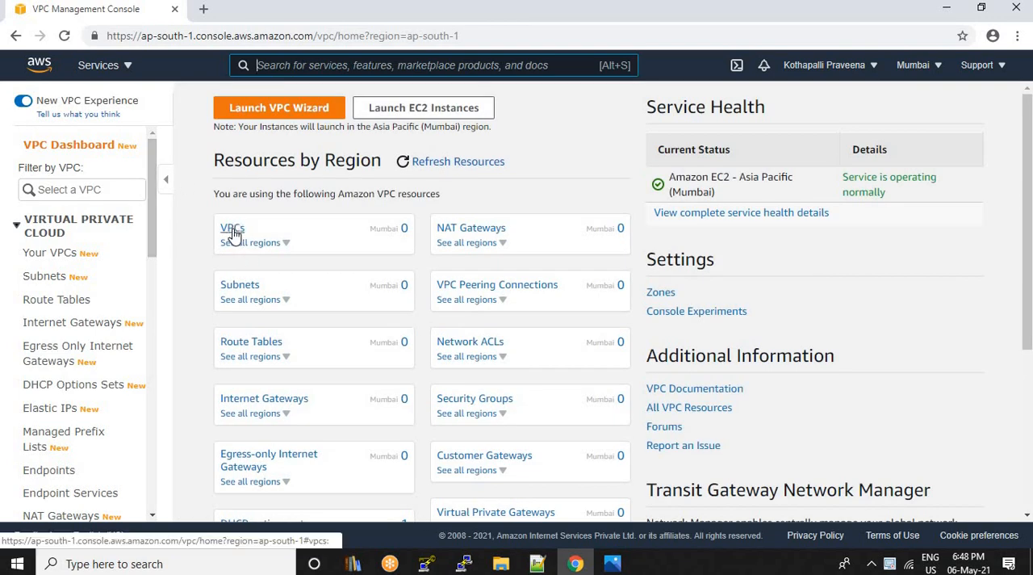
# Start creating a new VPC from the Your VPCs list and enter VPC1 as its name tag
pyautogui.click(55, 255)
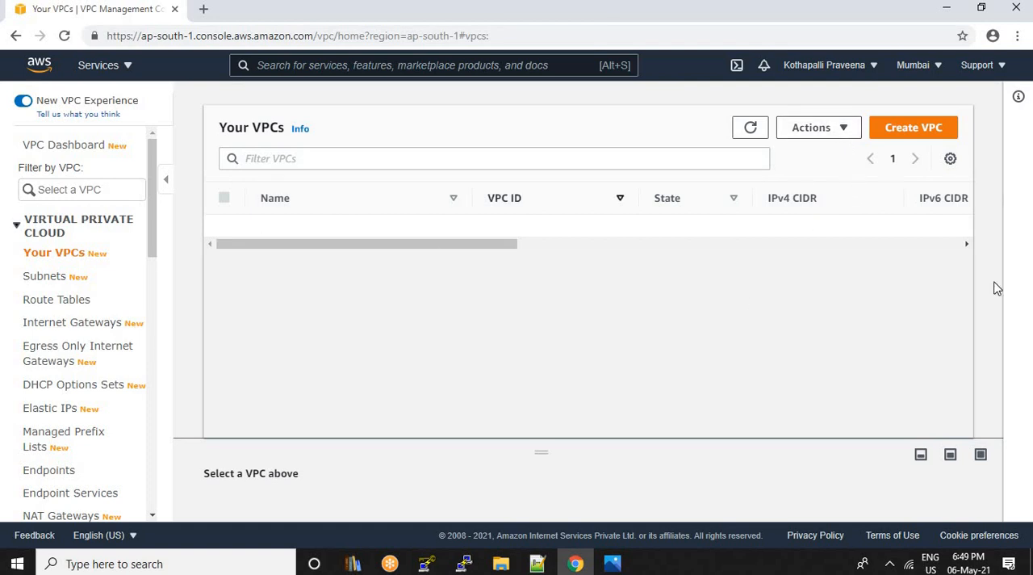
pyautogui.click(913, 129)
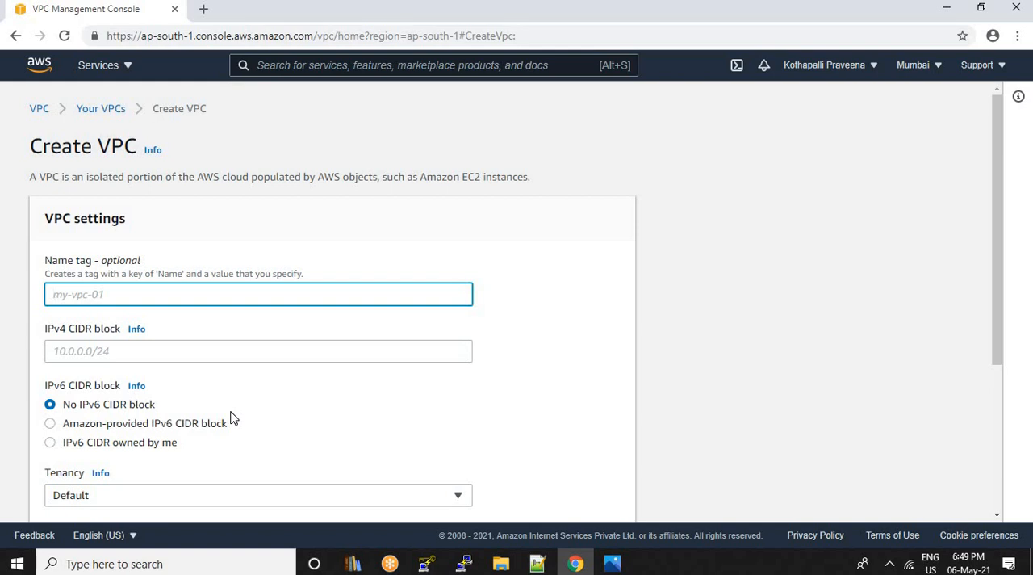
pyautogui.click(159, 294)
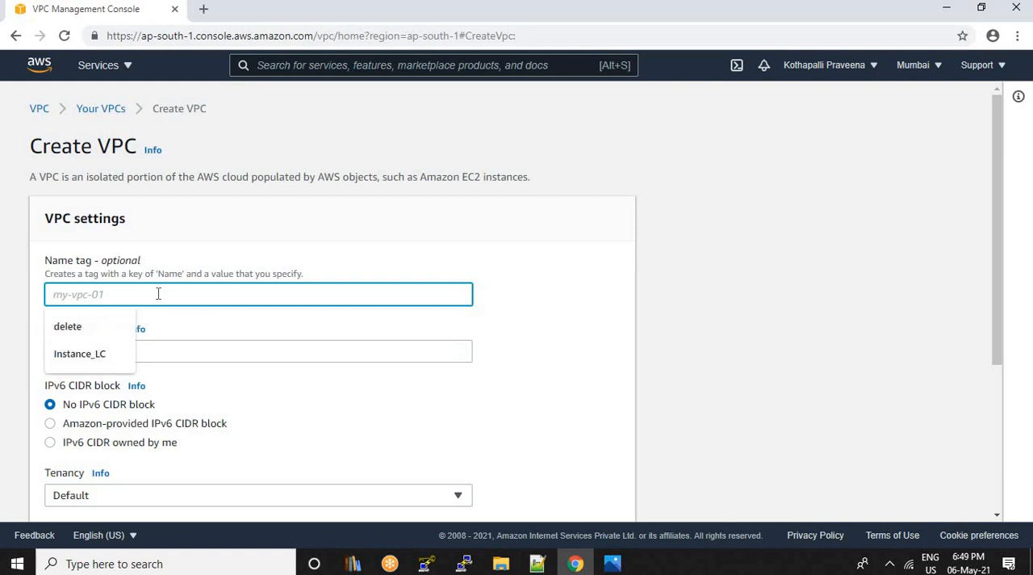
pyautogui.write('VPC1')
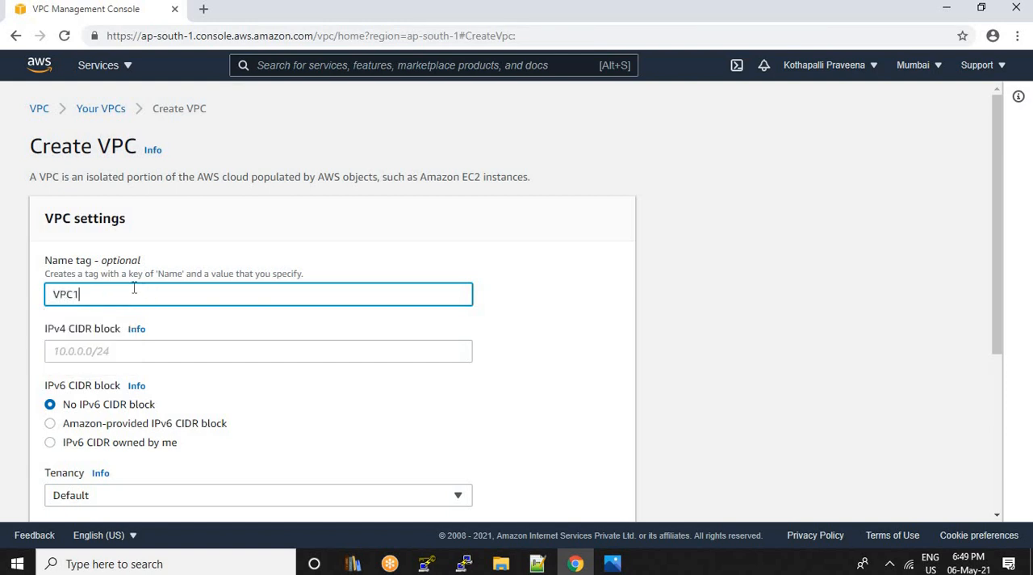
# Set the IPv4 CIDR block to 10.0.0.0/24 and create the VPC
pyautogui.click(97, 350)
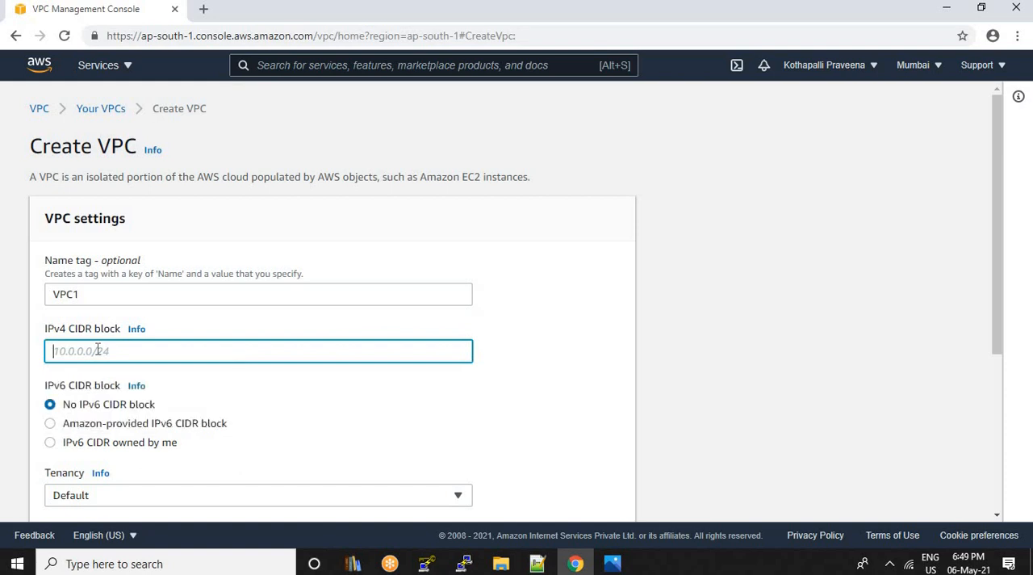
pyautogui.write('10.0.0.0/24')
pyautogui.tripleClick(95, 352)
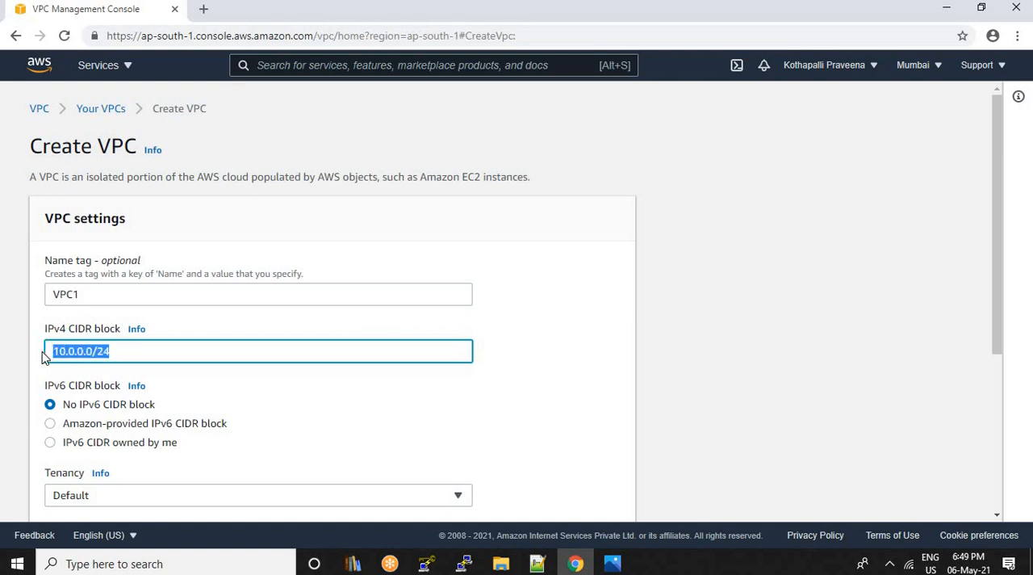
pyautogui.click(132, 353)
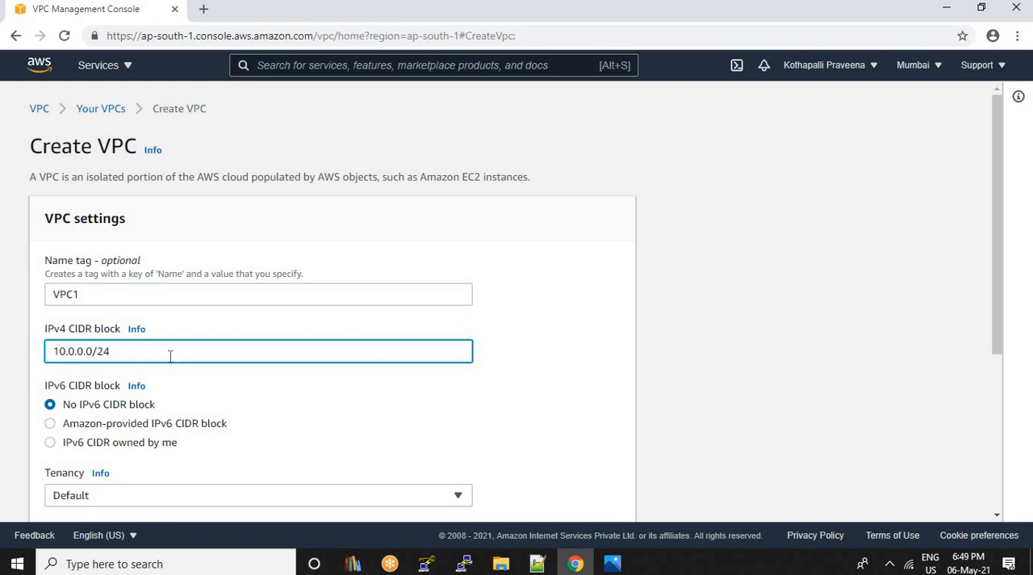
pyautogui.scroll(-3, 201, 360)
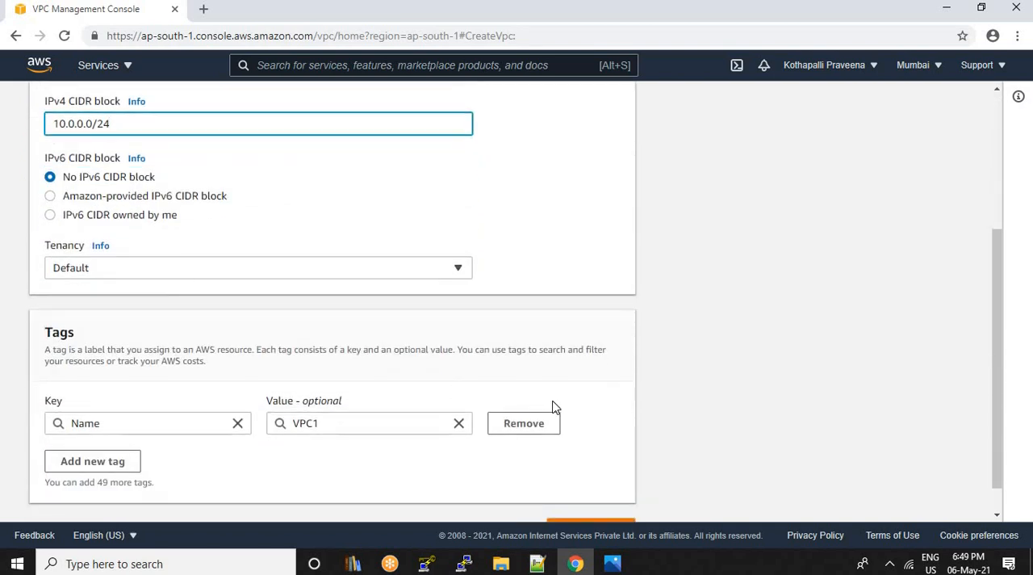
pyautogui.scroll(-1, 555, 407)
pyautogui.click(604, 501)
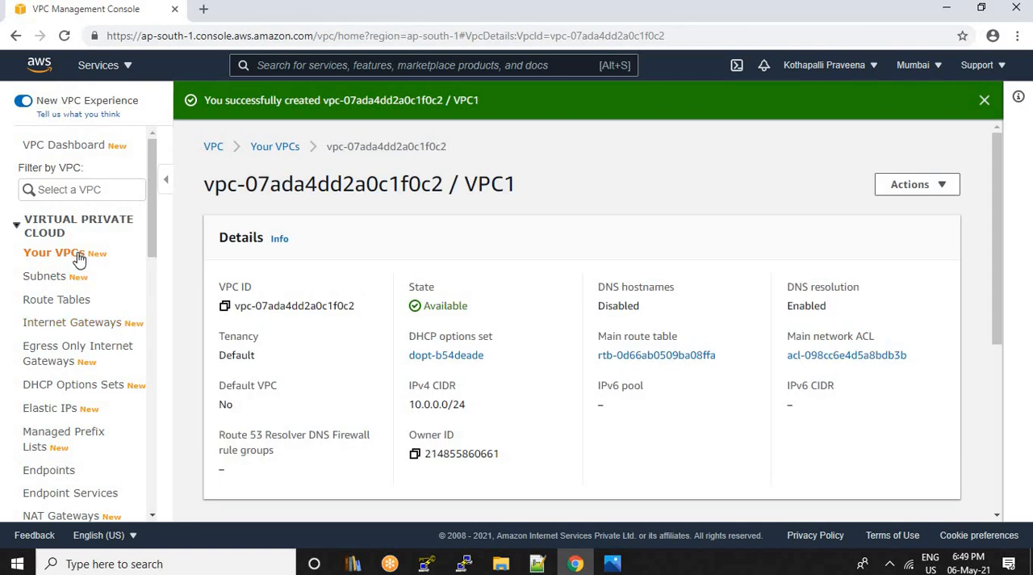
# Review the Your VPCs list, and check the route table ID in the Route Tables list
pyautogui.click(57, 255)
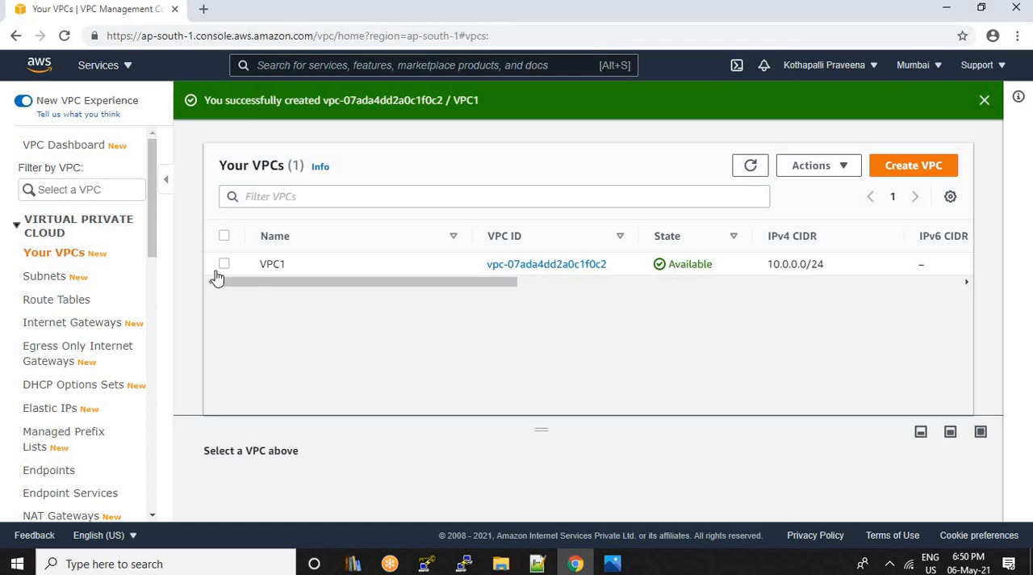
pyautogui.click(72, 308)
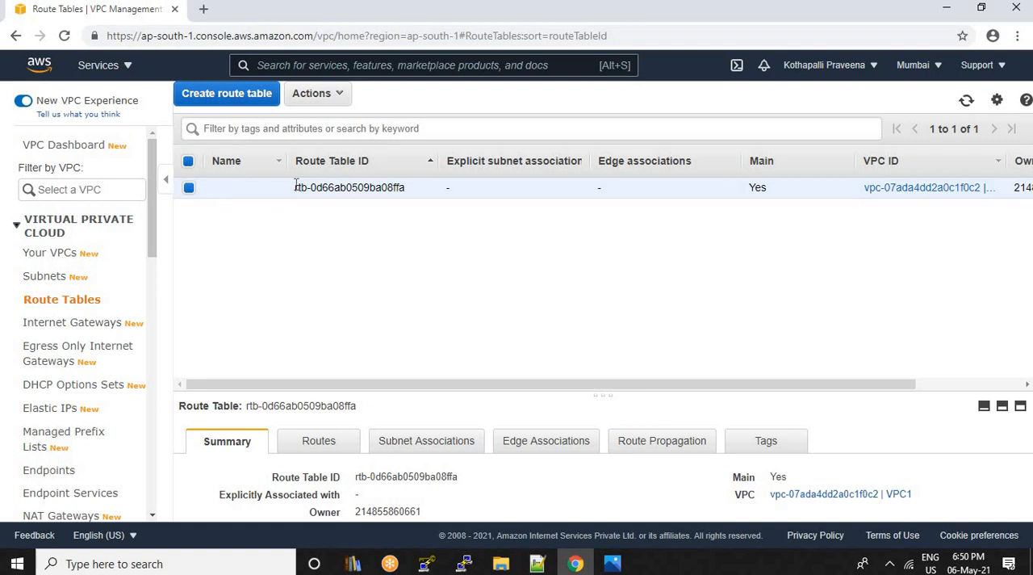
pyautogui.moveTo(295, 188); pyautogui.dragTo(407, 192)
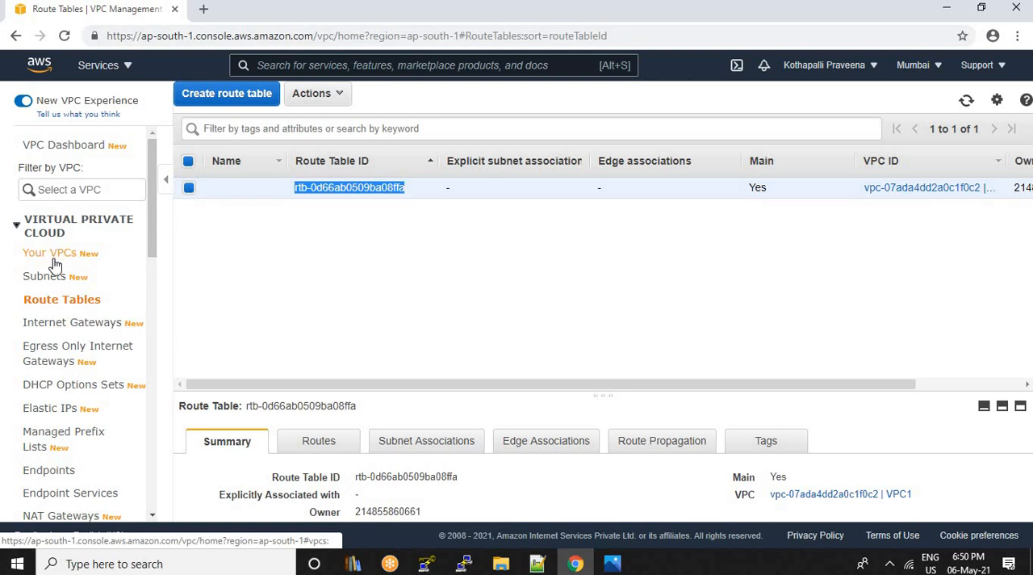
pyautogui.click(346, 229)
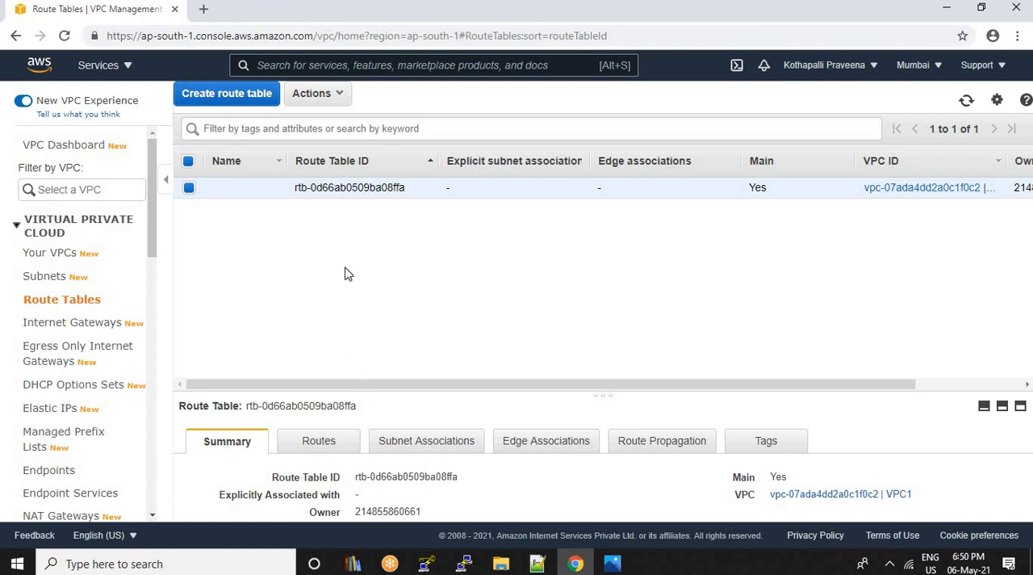
# Copy VPC1's VPC ID and filter the Route Tables list by it
pyautogui.click(49, 255)
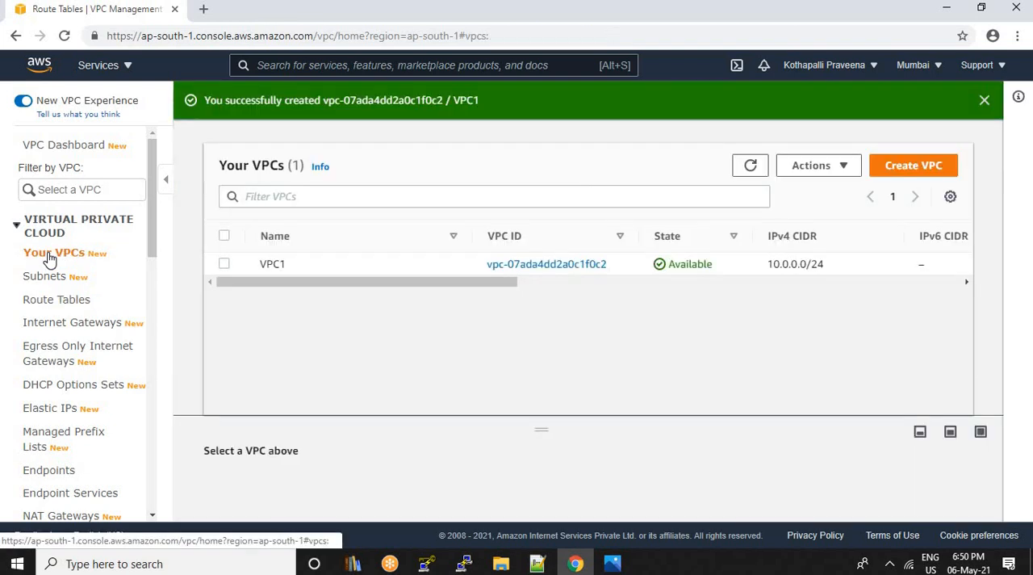
pyautogui.moveTo(609, 272); pyautogui.dragTo(471, 266)
pyautogui.hotkey('ctrl', 'c')
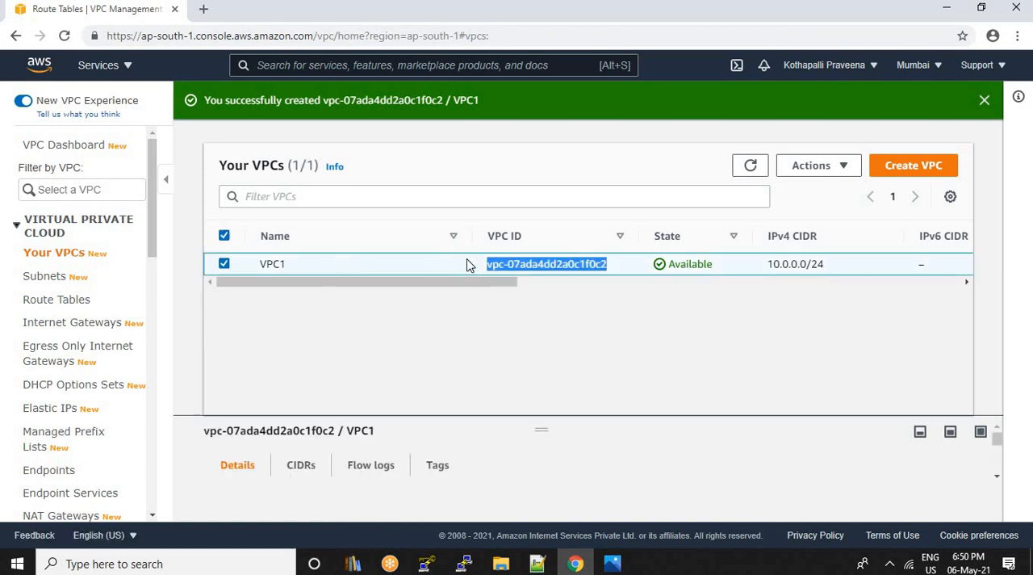
pyautogui.click(71, 300)
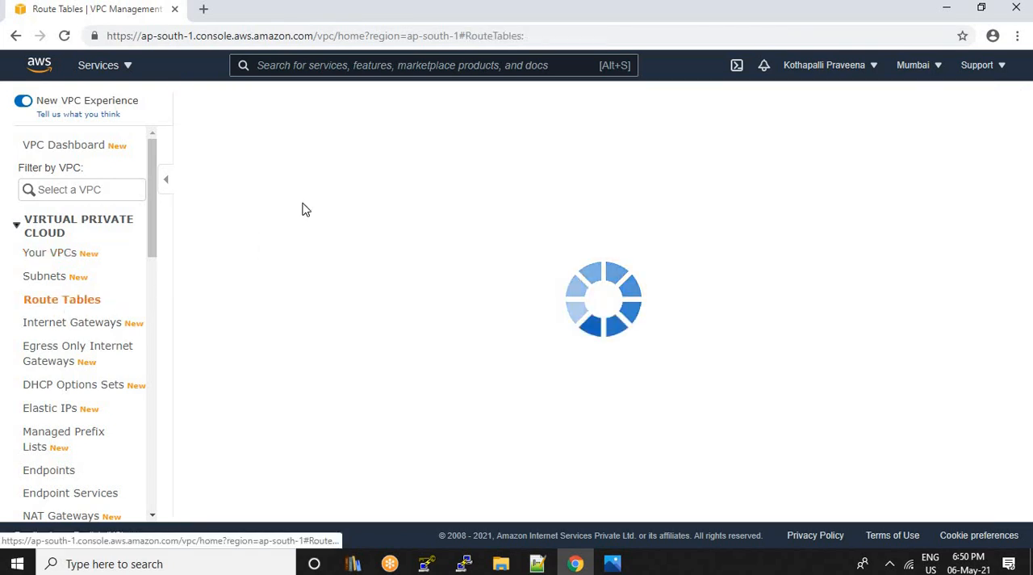
pyautogui.click(284, 128)
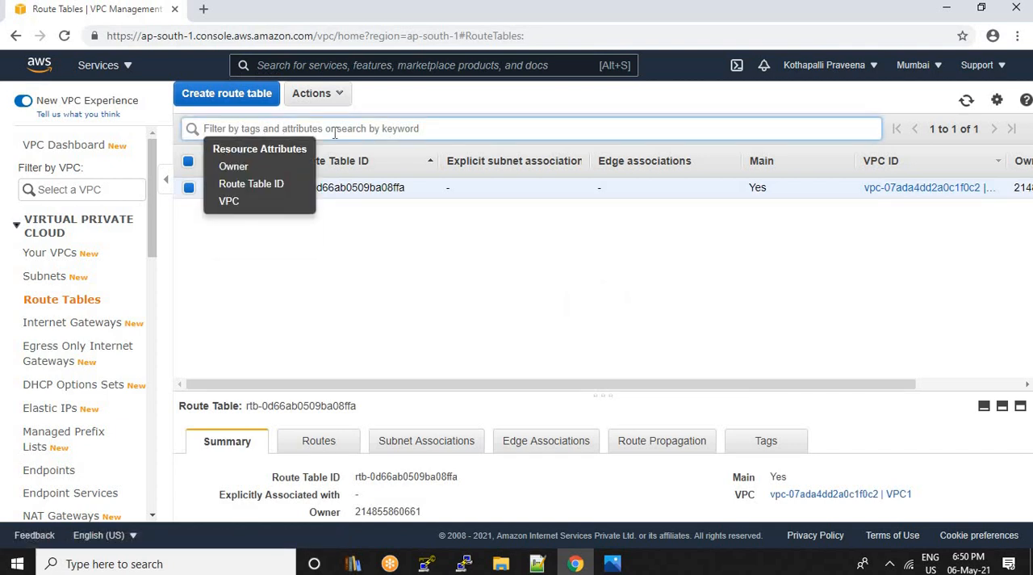
pyautogui.hotkey('ctrl', 'v')
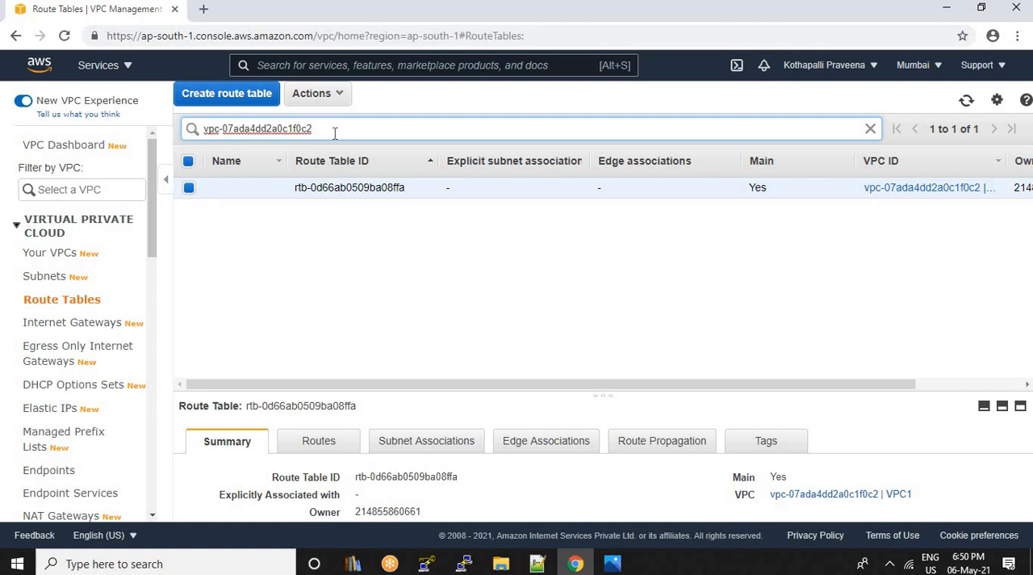
pyautogui.press('Return')
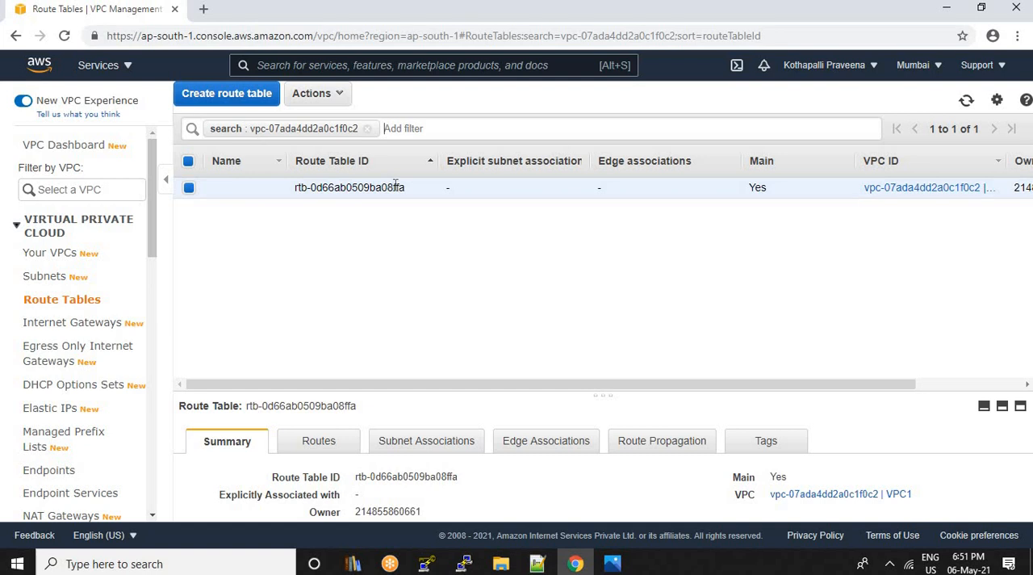
# Name VPC1's main route table DRT and save the name
pyautogui.click(273, 189)
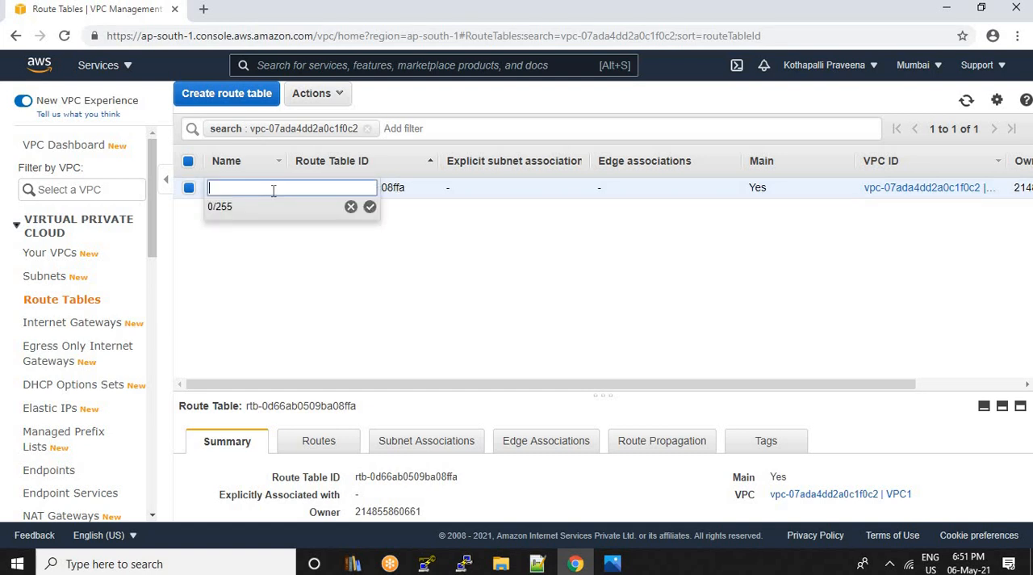
pyautogui.write('DRT')
pyautogui.click(370, 207)
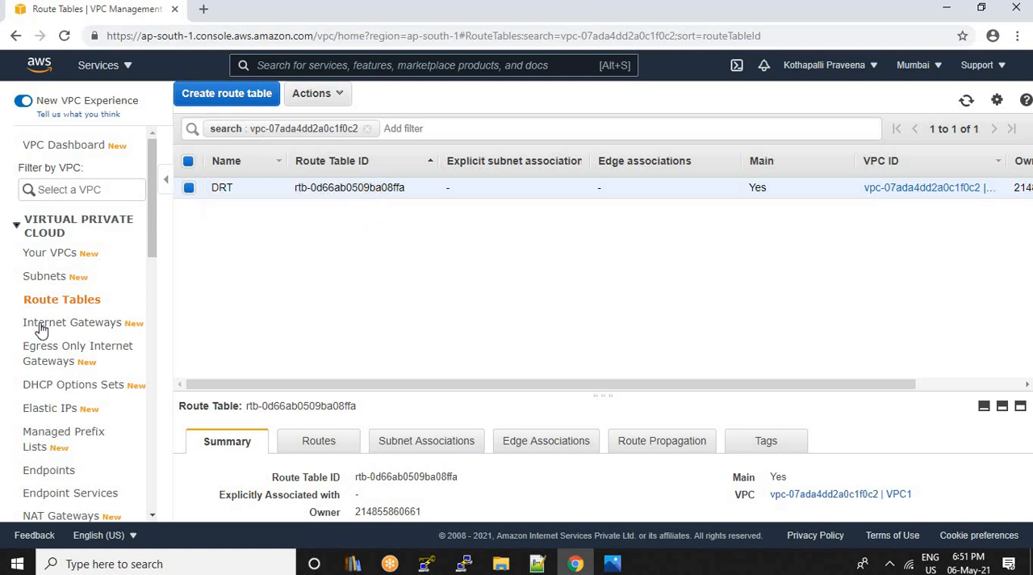
# Open the Network ACLs list and filter it by VPC1's copied VPC ID
pyautogui.scroll(-3, 68, 355)
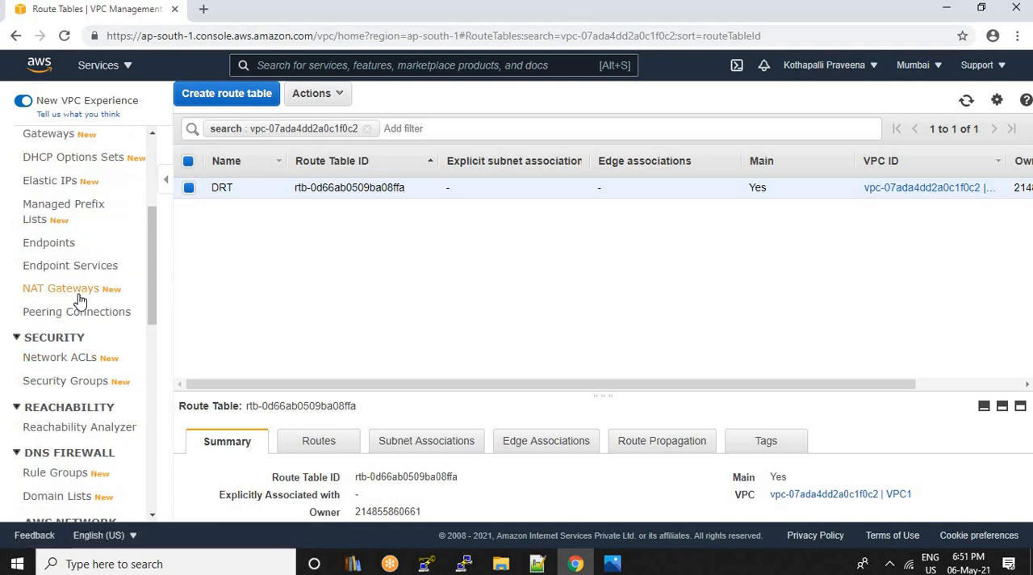
pyautogui.click(56, 364)
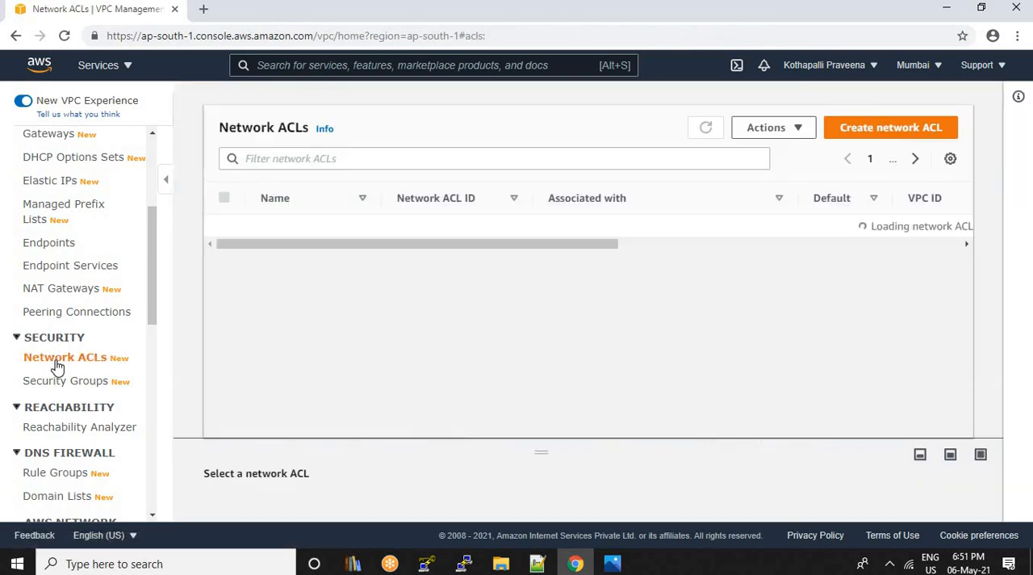
pyautogui.click(282, 158)
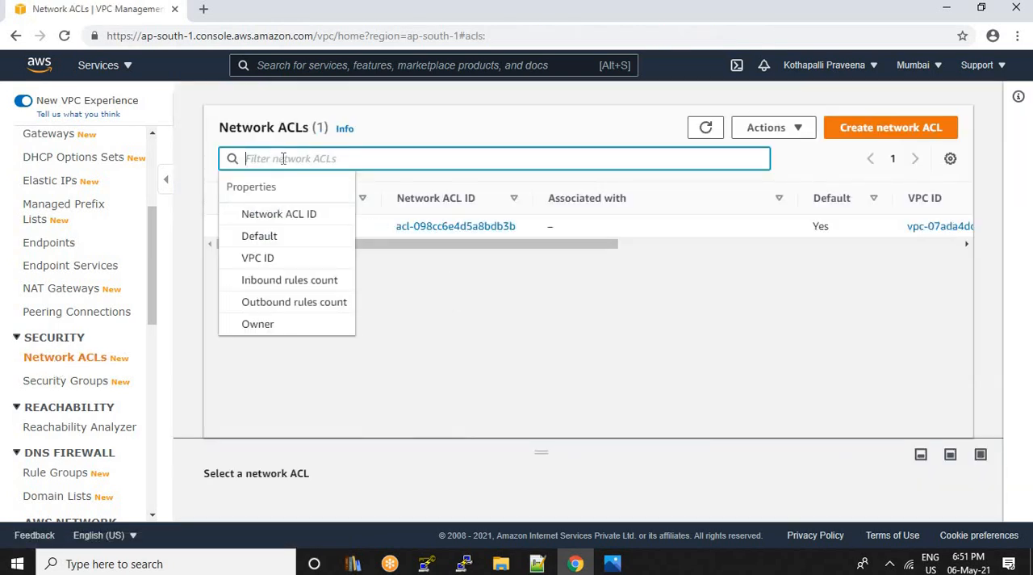
pyautogui.hotkey('ctrl', 'v')
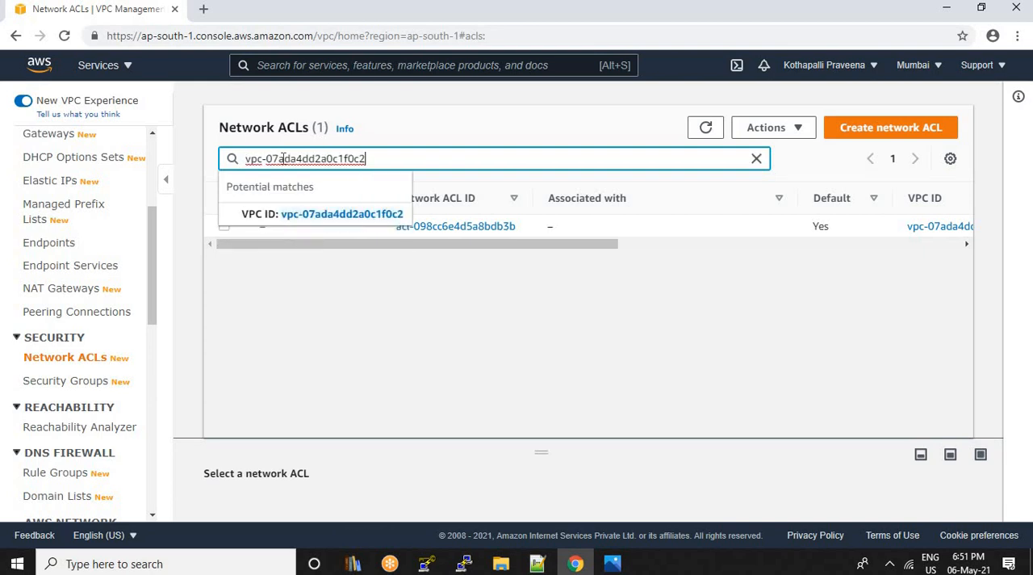
pyautogui.press('Return')
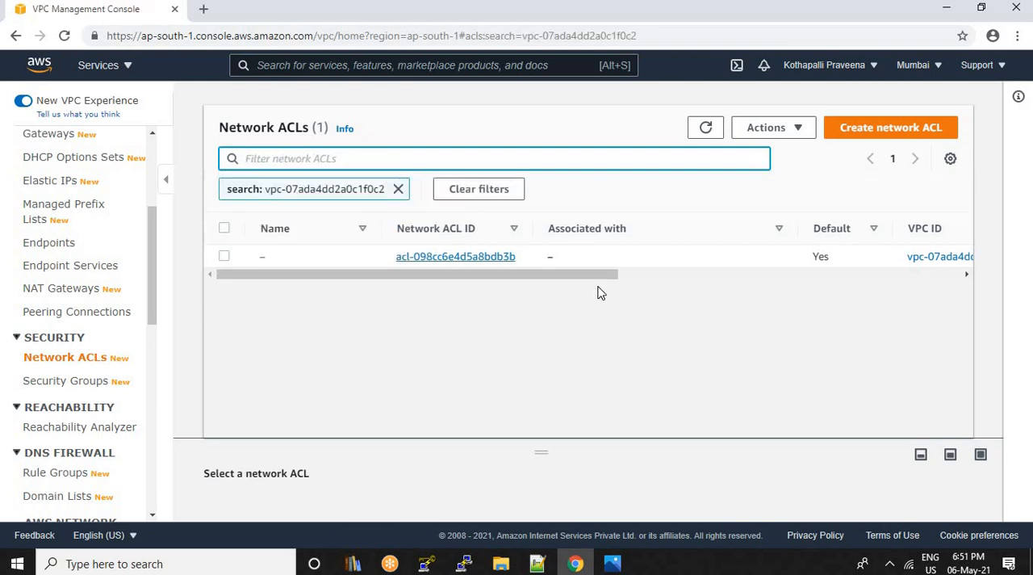
# Name VPC1's default network ACL DNACL and save the name
pyautogui.click(276, 256)
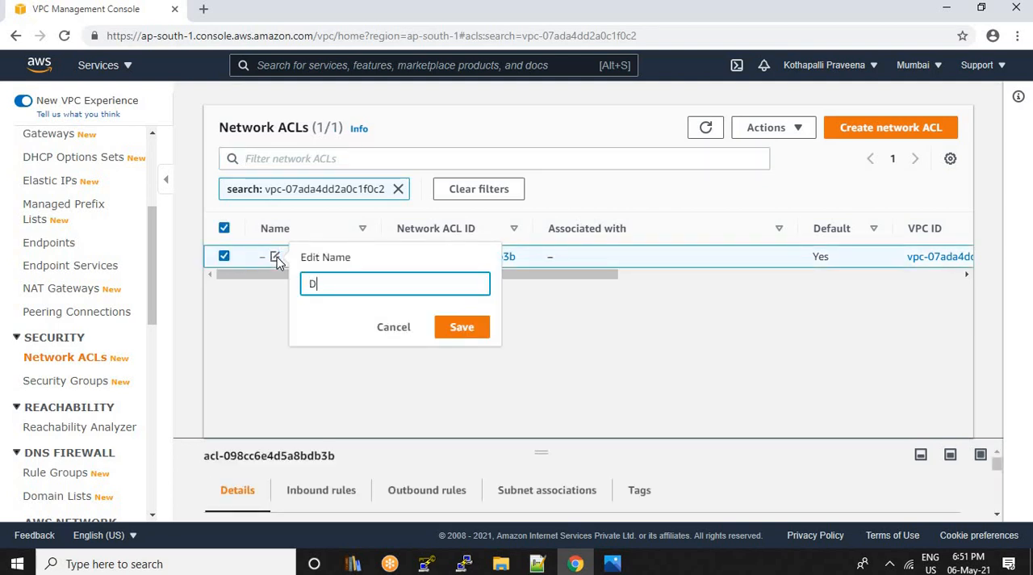
pyautogui.write('DNACL')
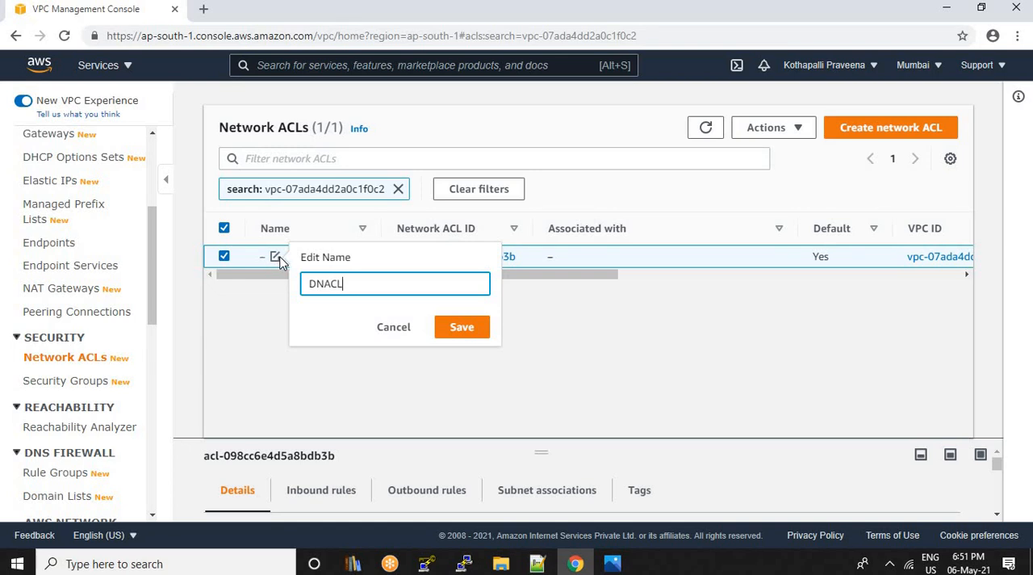
pyautogui.click(483, 330)
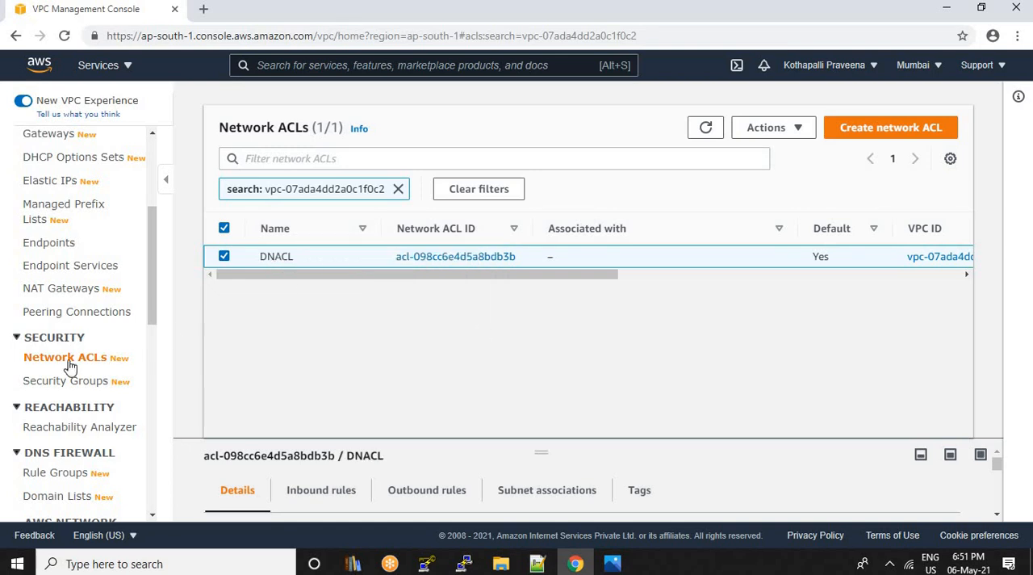
# Open the Security Groups list and filter it by VPC1's copied VPC ID
pyautogui.click(81, 388)
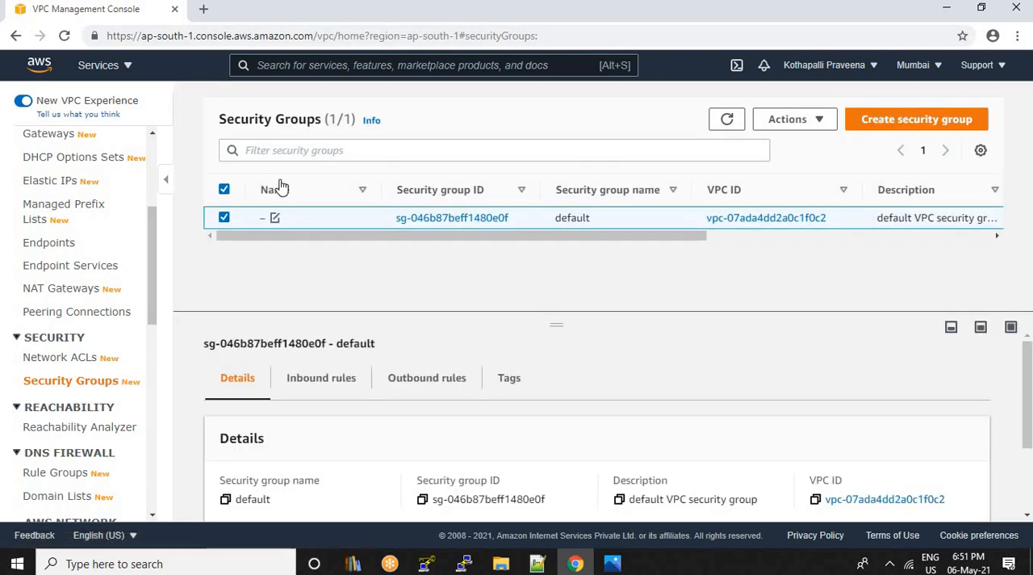
pyautogui.click(302, 152)
pyautogui.hotkey('ctrl', 'v')
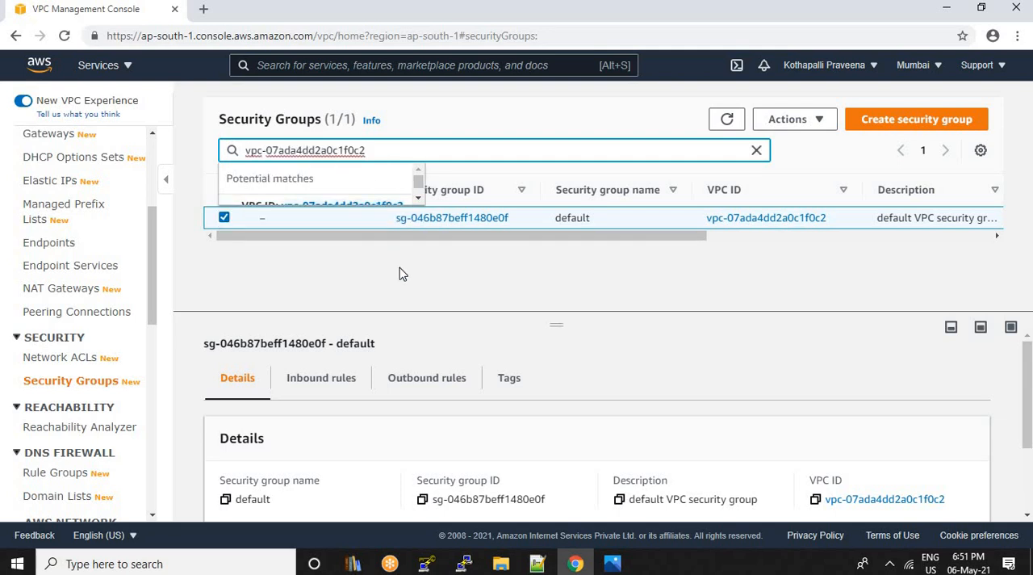
pyautogui.press('Return')
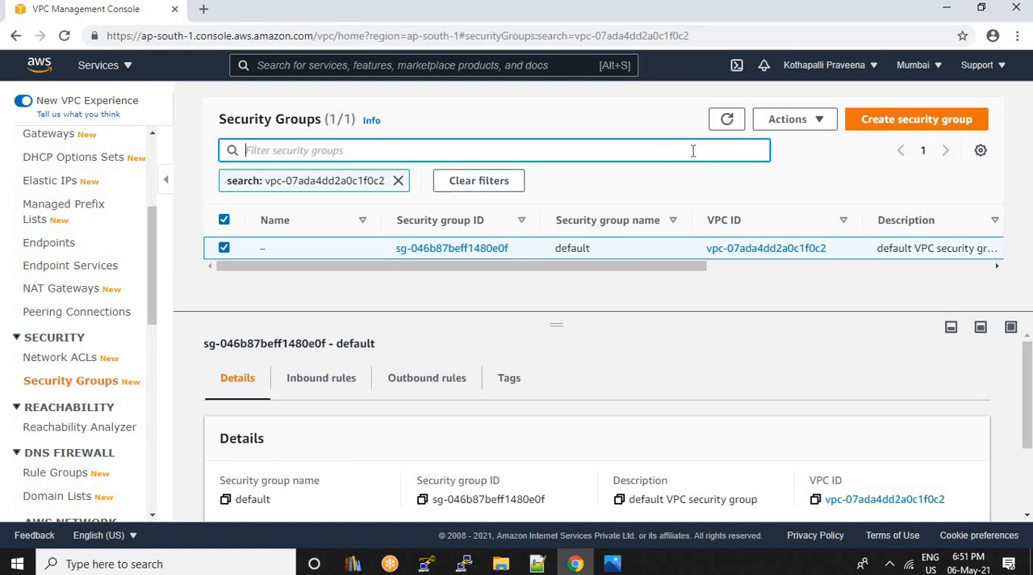
# Name VPC1's default security group DSG and save the name
pyautogui.click(275, 248)
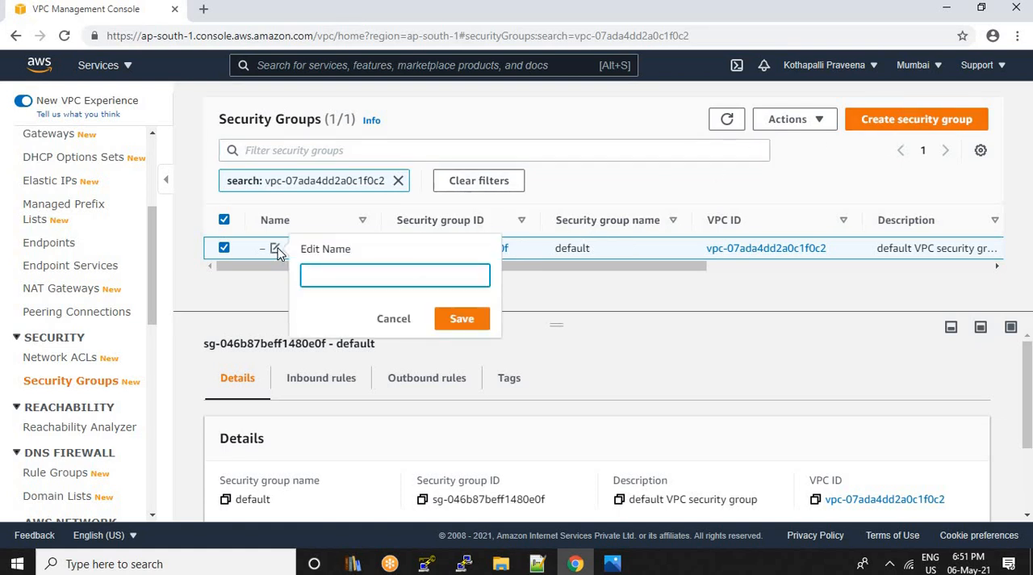
pyautogui.write('DSG')
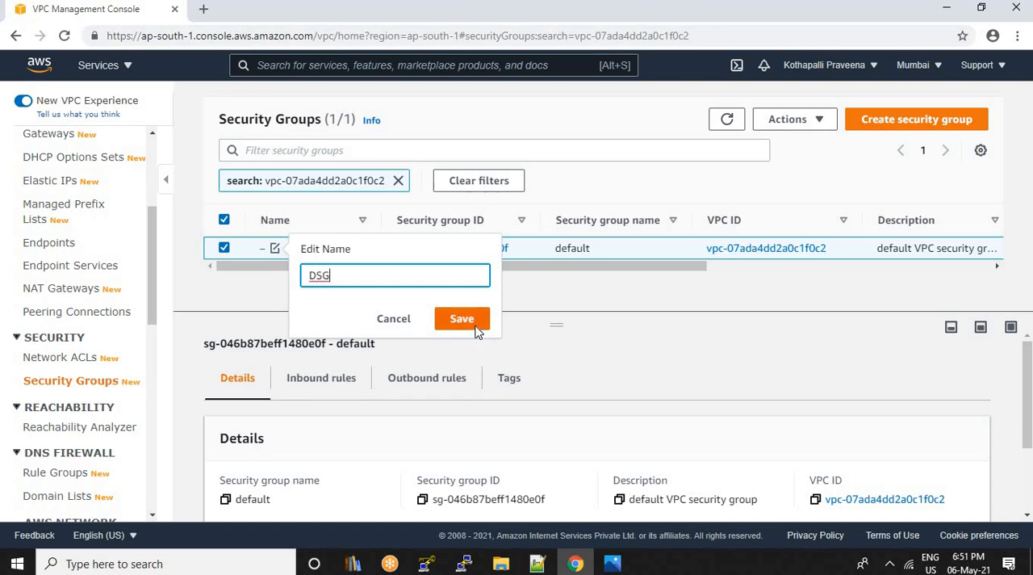
pyautogui.click(462, 319)
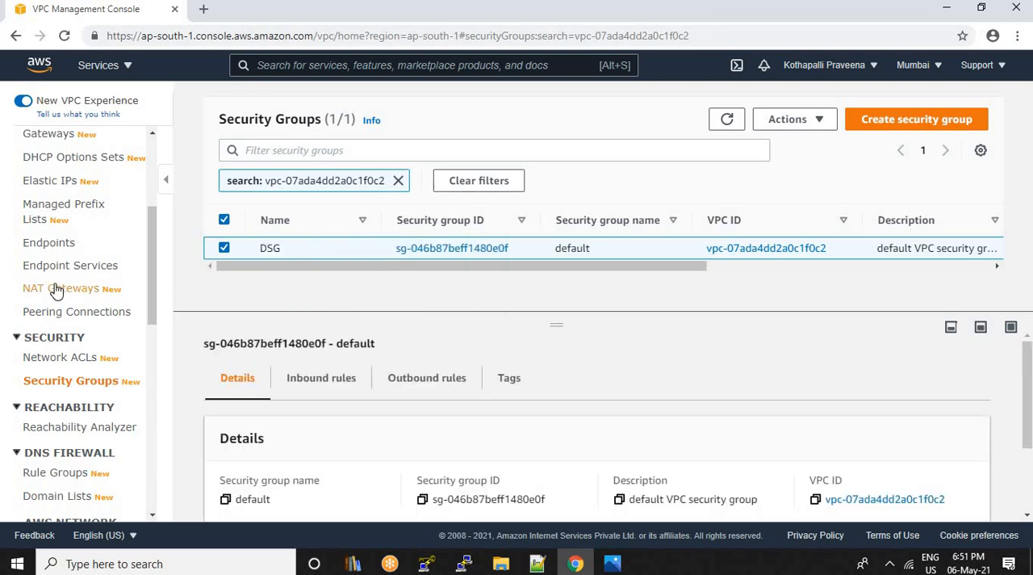
# Review the VPC list, then from the Subnets list start creating a subnet in VPC1
pyautogui.scroll(4, 57, 282)
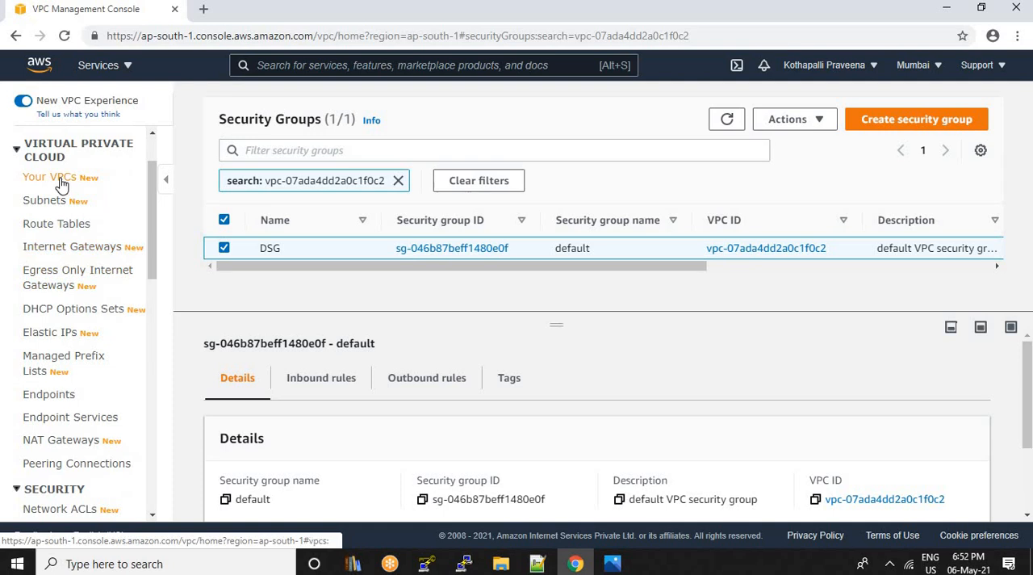
pyautogui.click(63, 183)
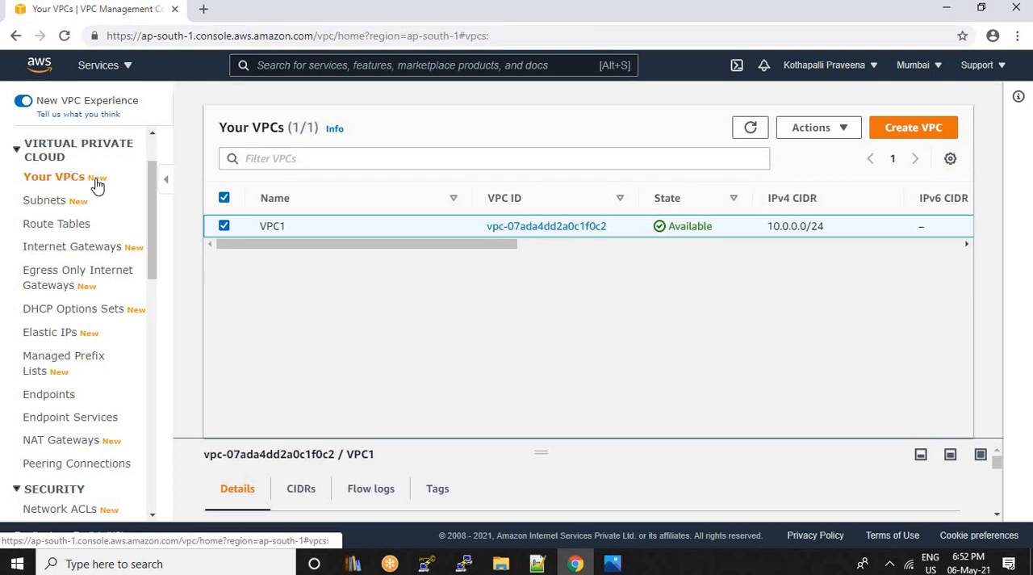
pyautogui.moveTo(29, 202)
pyautogui.mouseDown()
pyautogui.moveTo(56, 201)
pyautogui.moveTo(27, 207)
pyautogui.mouseUp()
pyautogui.click(42, 207)
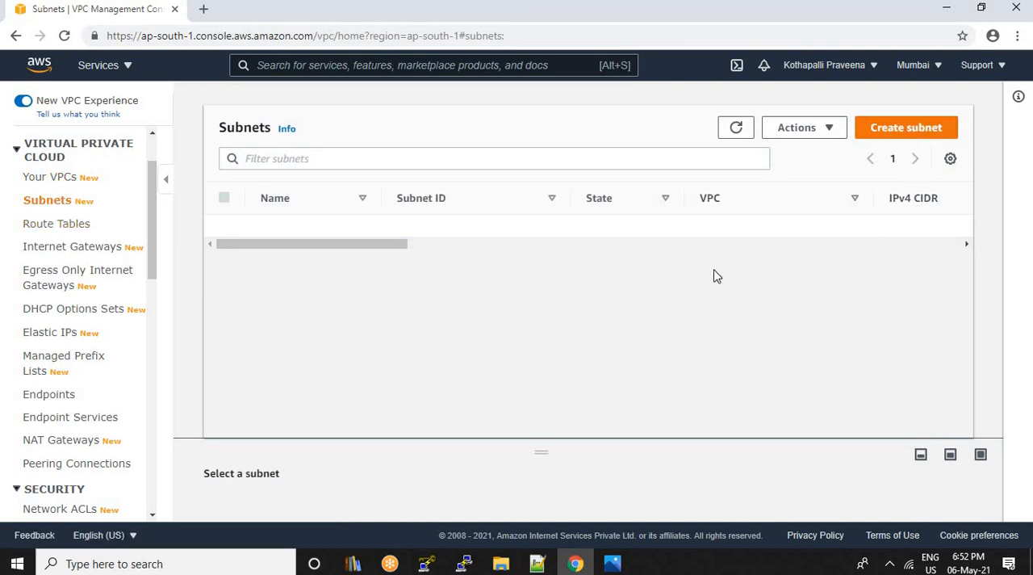
pyautogui.click(901, 132)
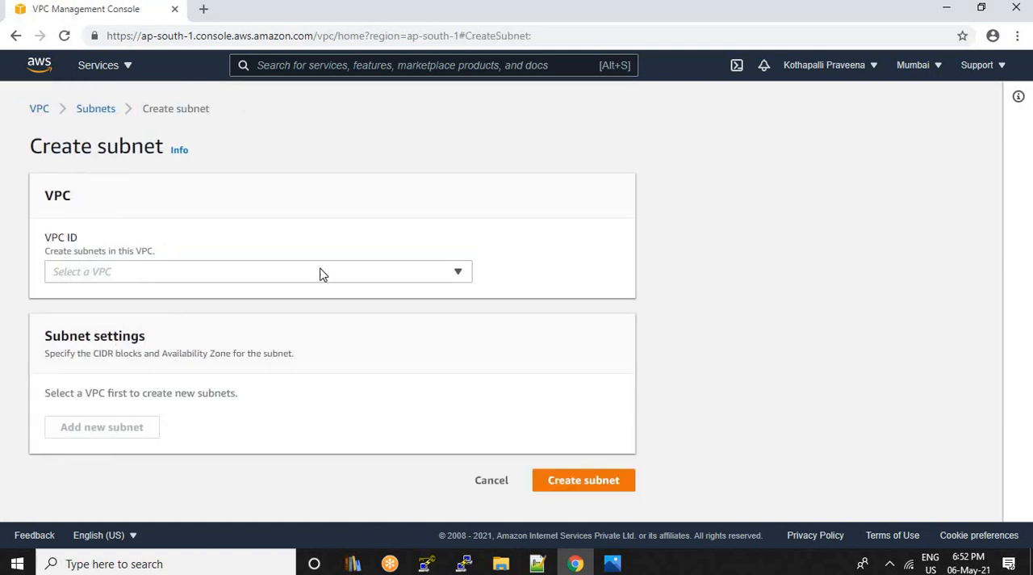
pyautogui.click(458, 272)
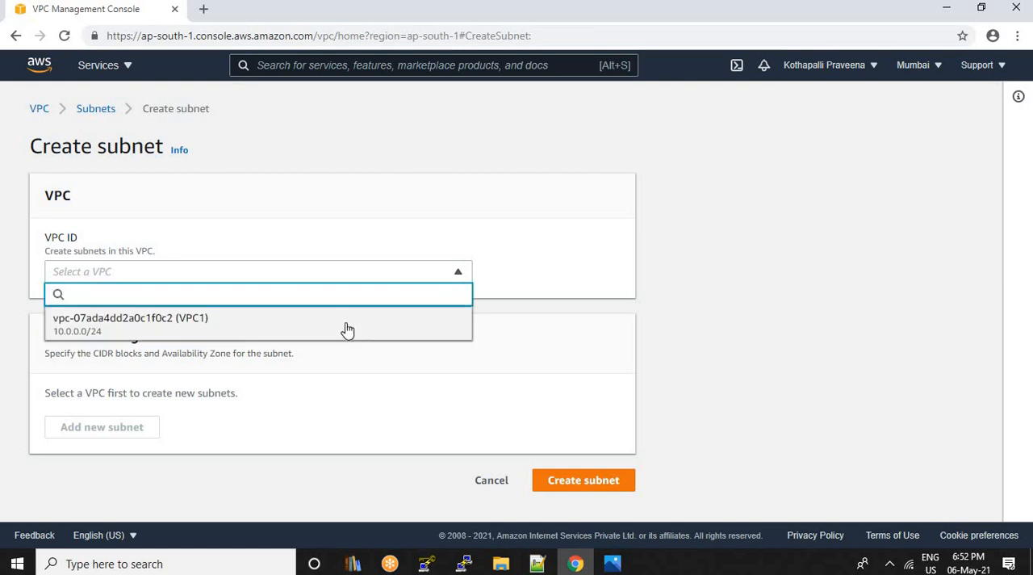
pyautogui.click(347, 327)
# Name the new subnet SN1 and set its availability zone to Asia Pacific (Mumbai) / ap-south-1a
pyautogui.scroll(-3, 347, 343)
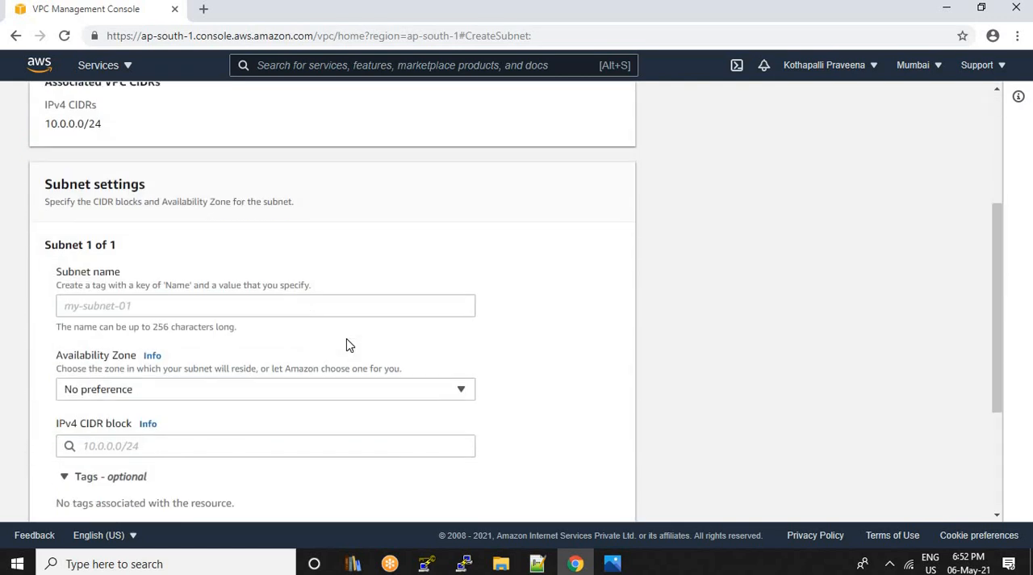
pyautogui.click(209, 306)
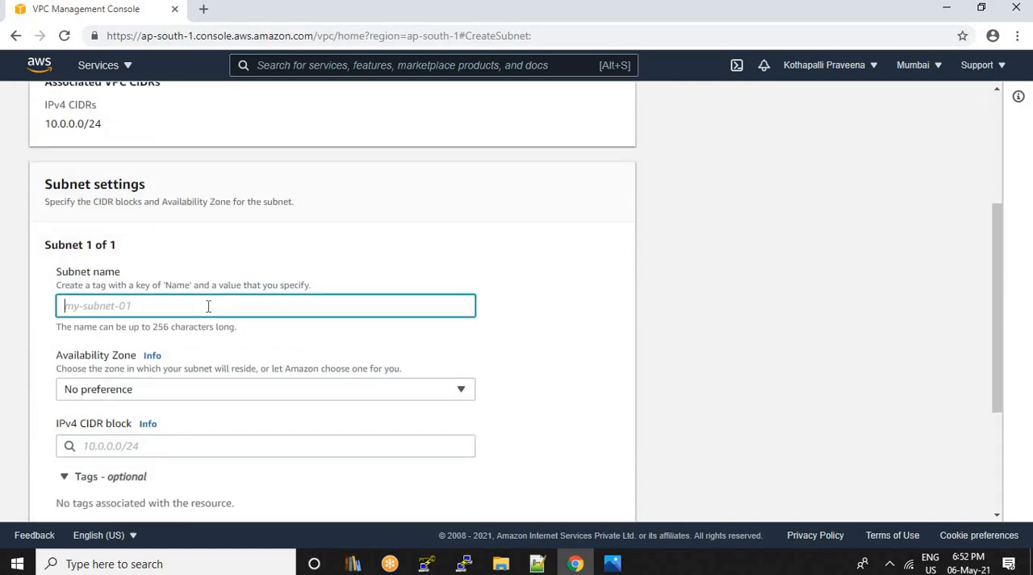
pyautogui.write('S')
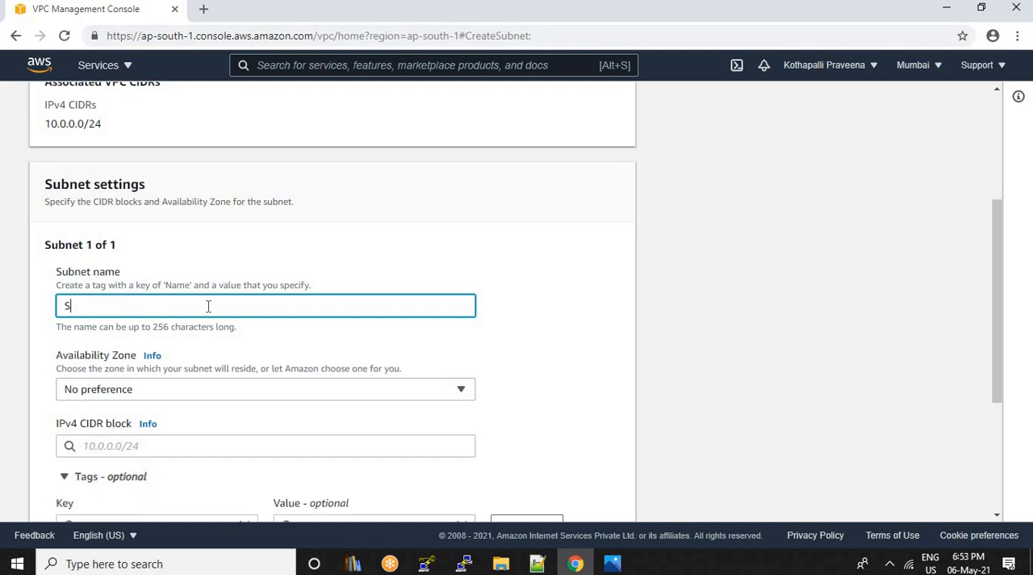
pyautogui.write('N1')
pyautogui.click(464, 393)
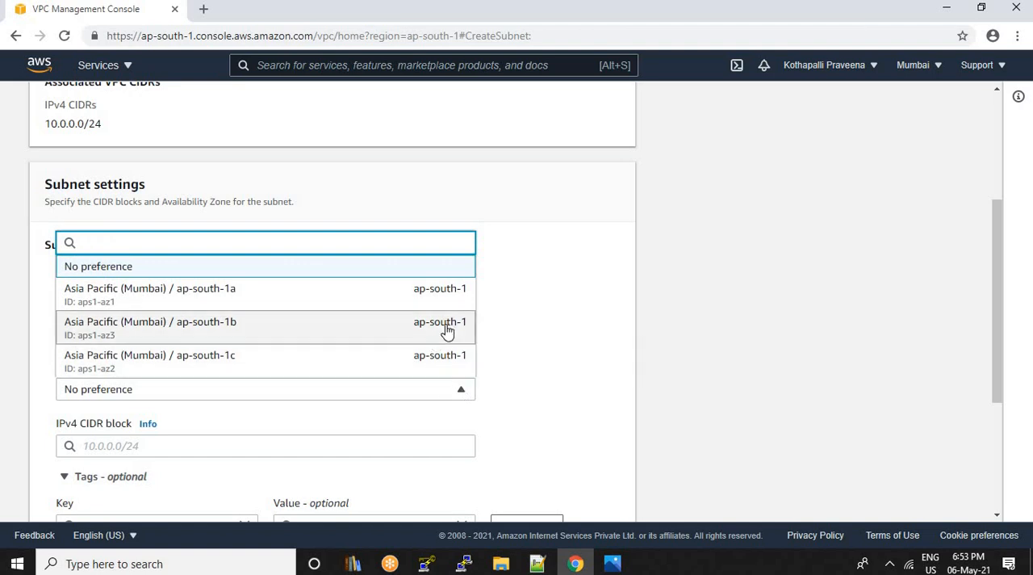
pyautogui.click(282, 292)
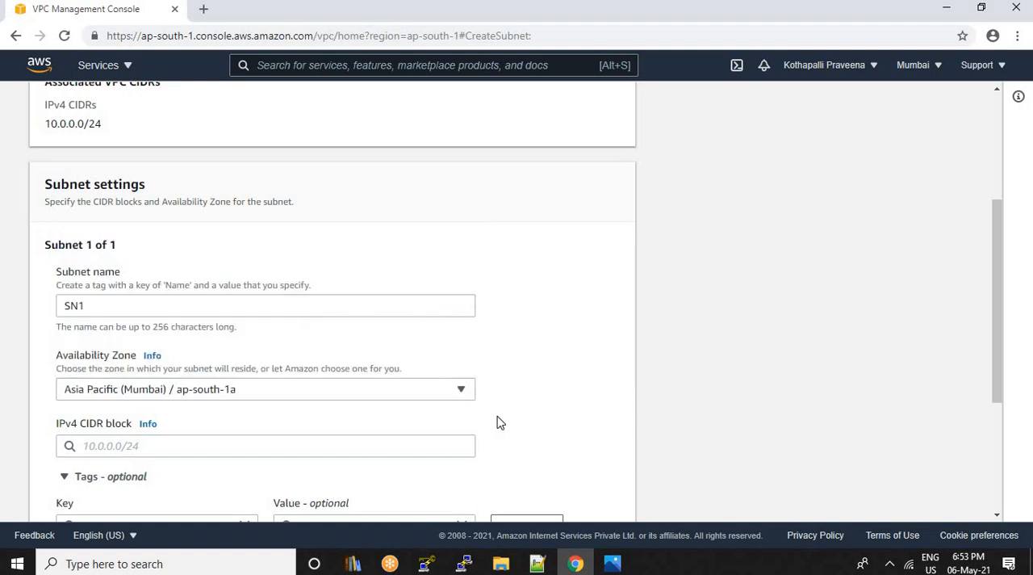
# Set SN1's IPv4 CIDR block to 10.0.0.0/25 and create the subnet
pyautogui.scroll(-3, 502, 417)
pyautogui.click(132, 294)
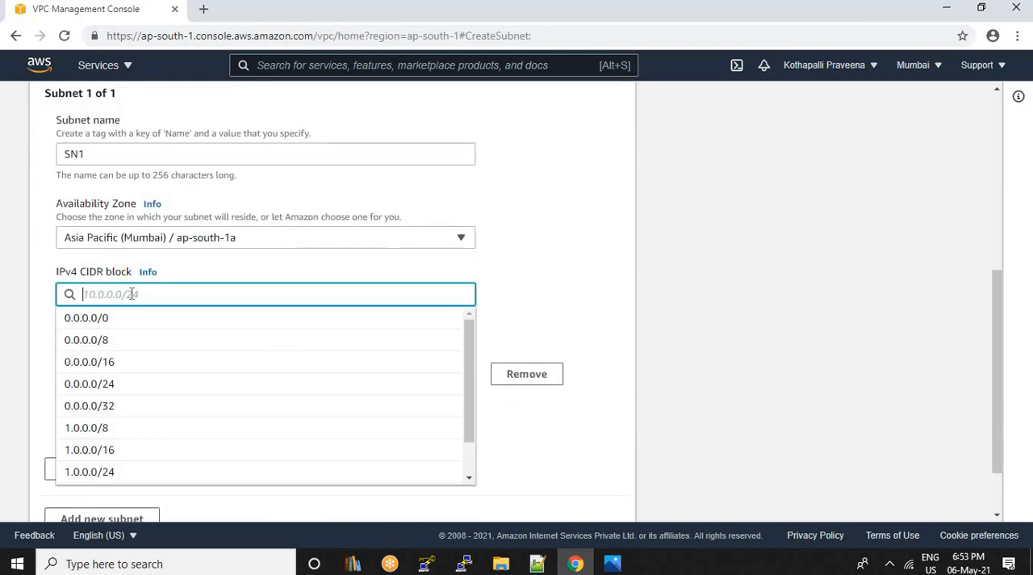
pyautogui.write('10')
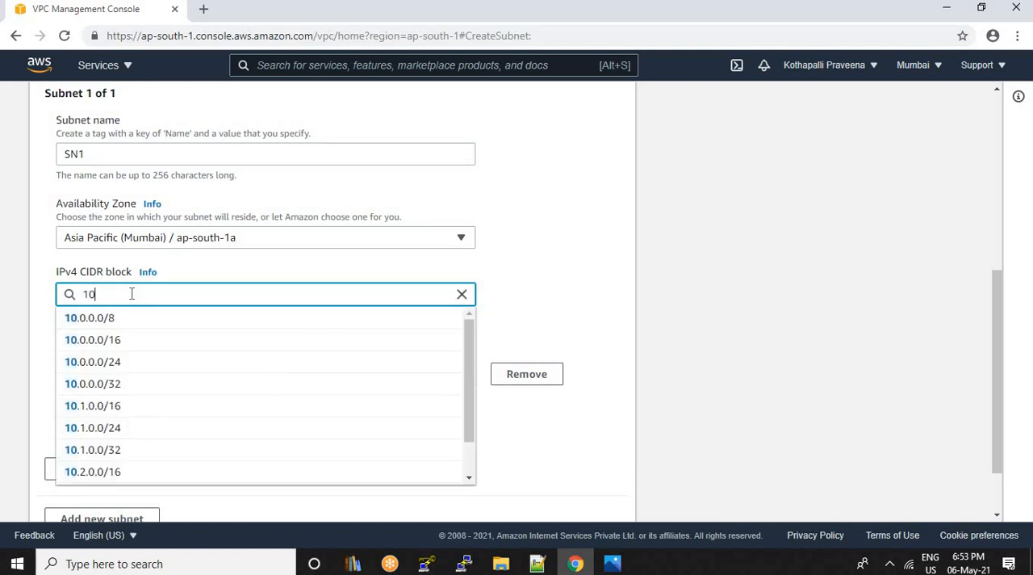
pyautogui.write('.0.0.')
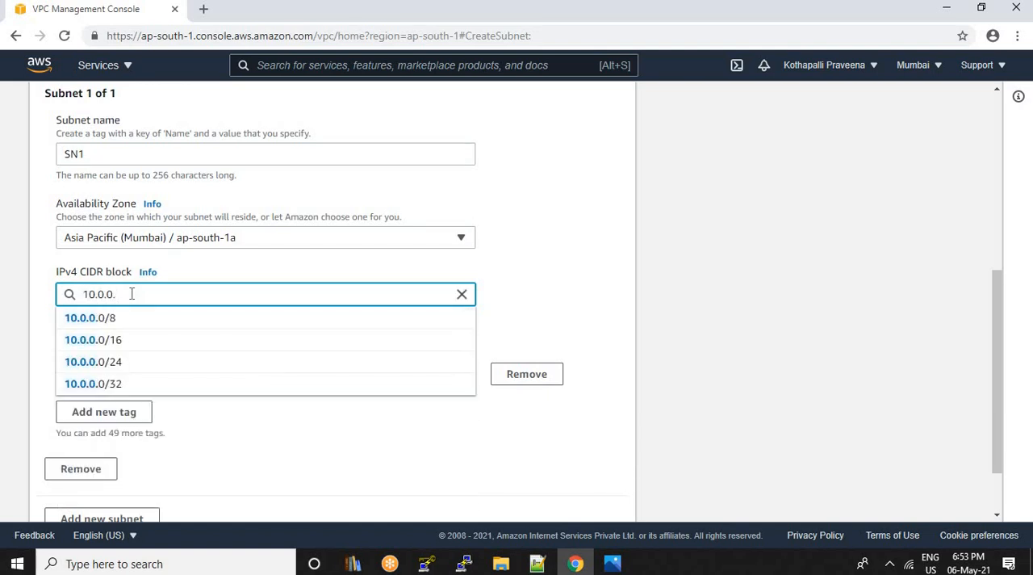
pyautogui.write('0/')
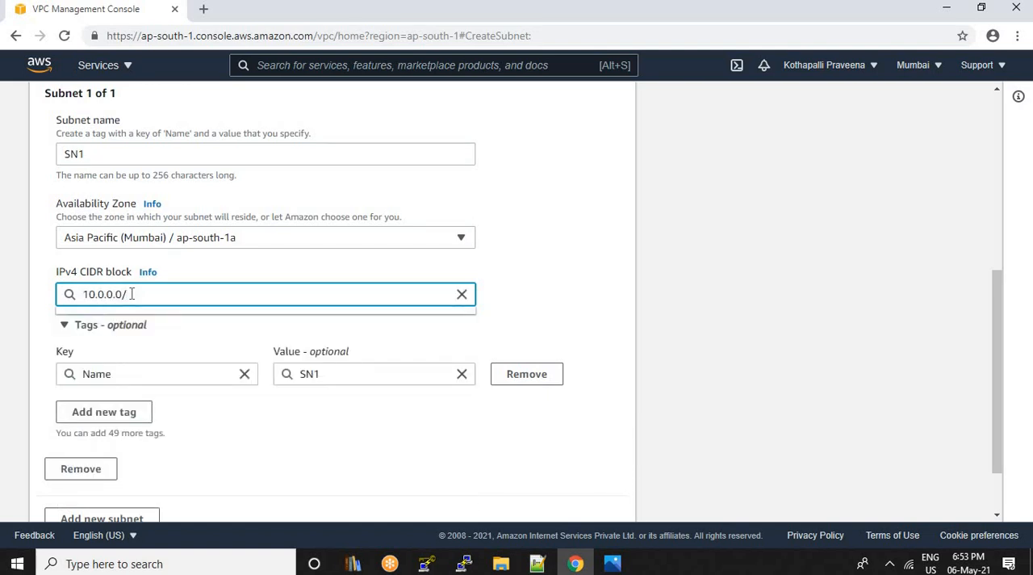
pyautogui.write('25')
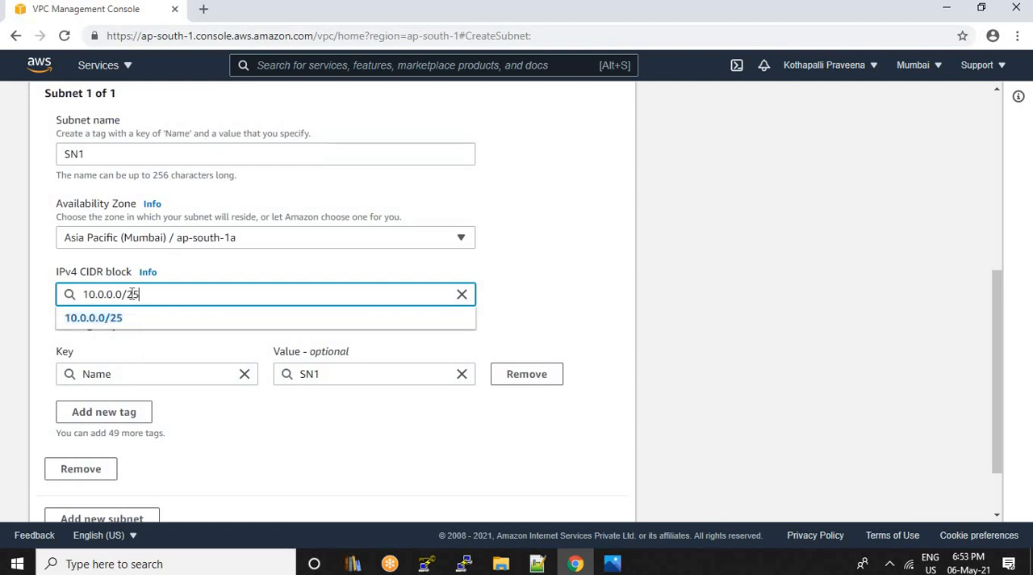
pyautogui.tripleClick(165, 295)
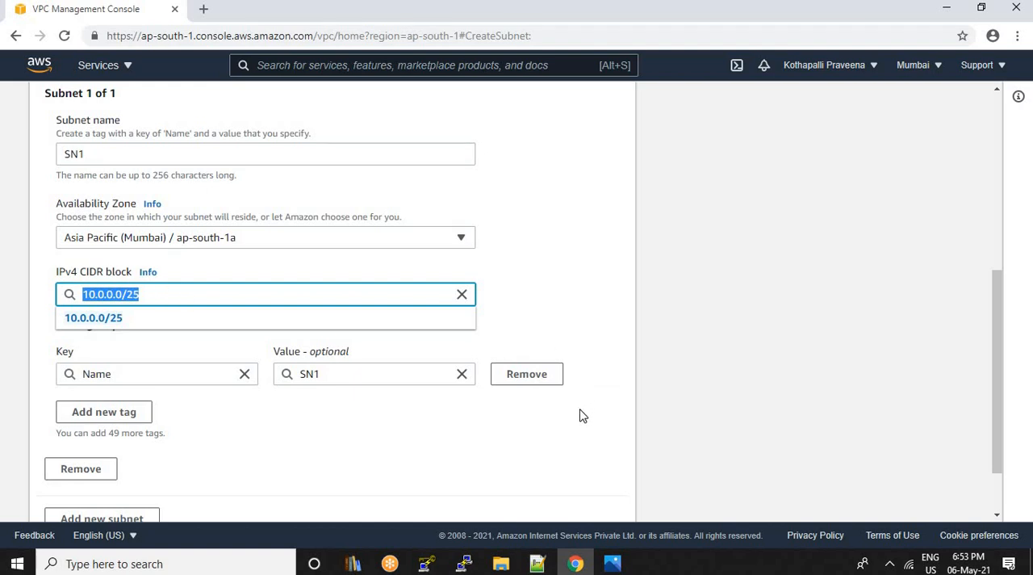
pyautogui.click(575, 439)
pyautogui.scroll(-2, 583, 476)
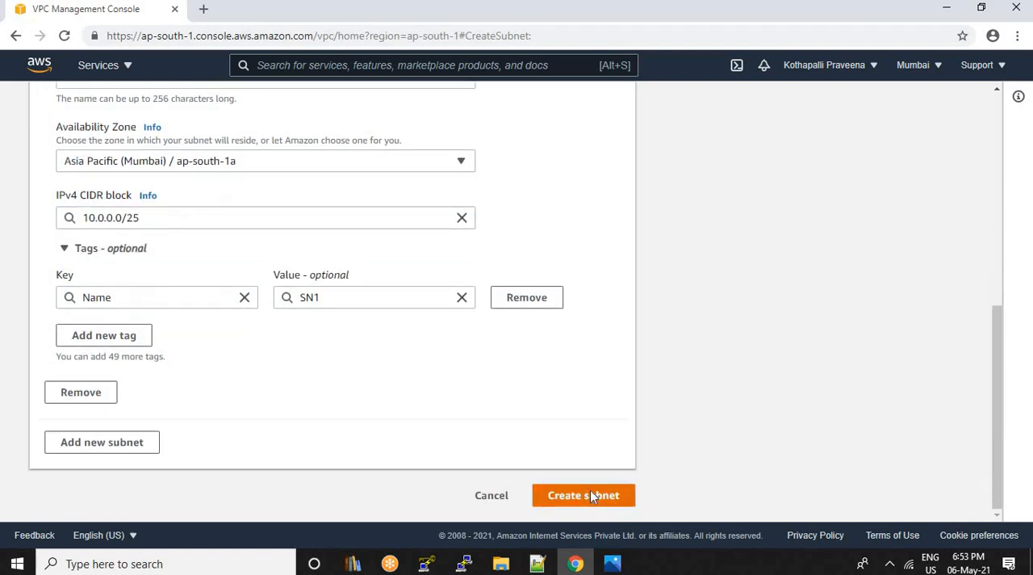
pyautogui.click(590, 494)
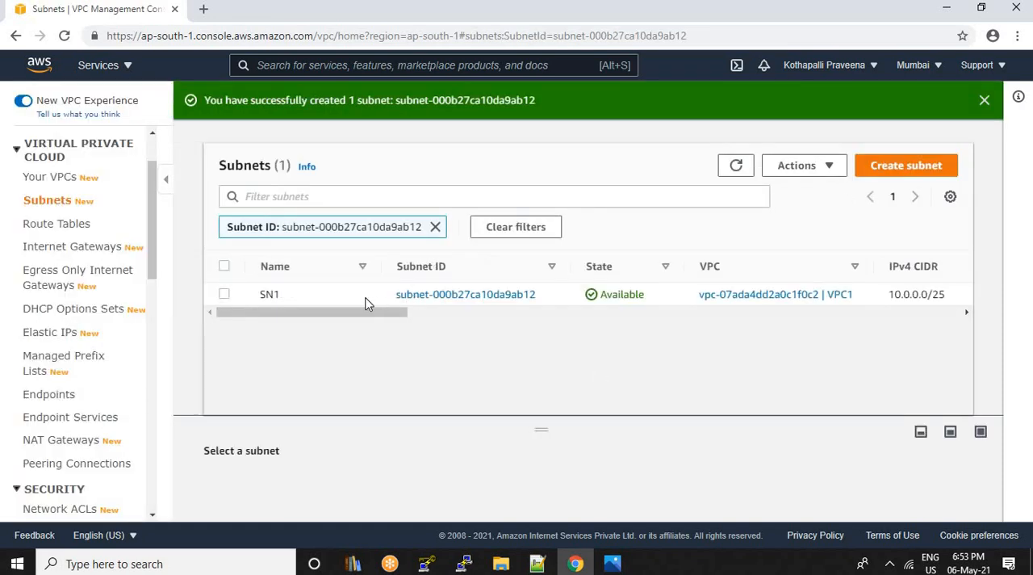
# Start creating another subnet and choose VPC1 as its VPC
pyautogui.click(921, 167)
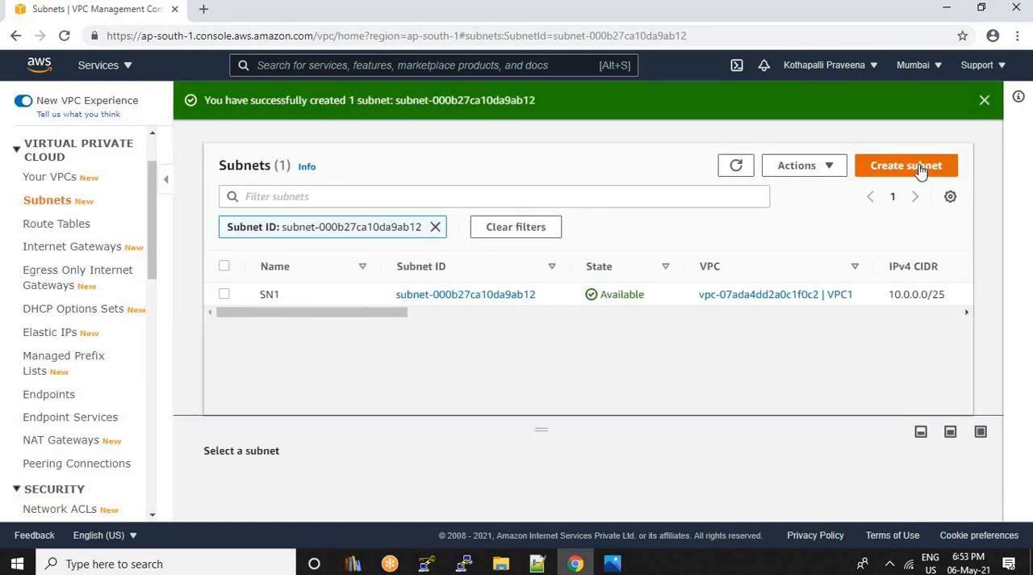
pyautogui.click(280, 272)
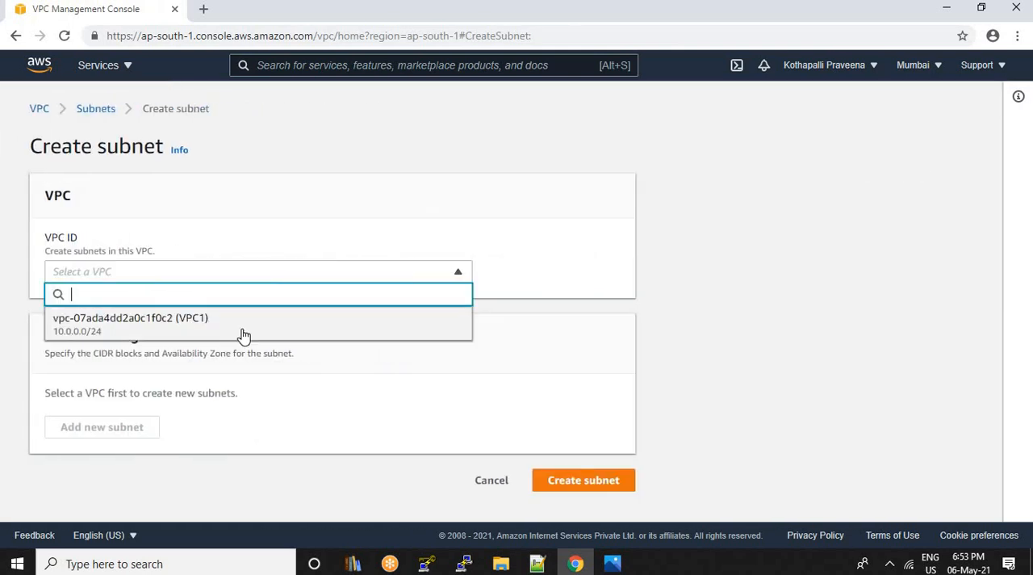
pyautogui.click(243, 334)
# Name the second subnet SN2 and set its availability zone to Asia Pacific (Mumbai) / ap-south-1b
pyautogui.scroll(-2, 150, 377)
pyautogui.scroll(-1, 150, 376)
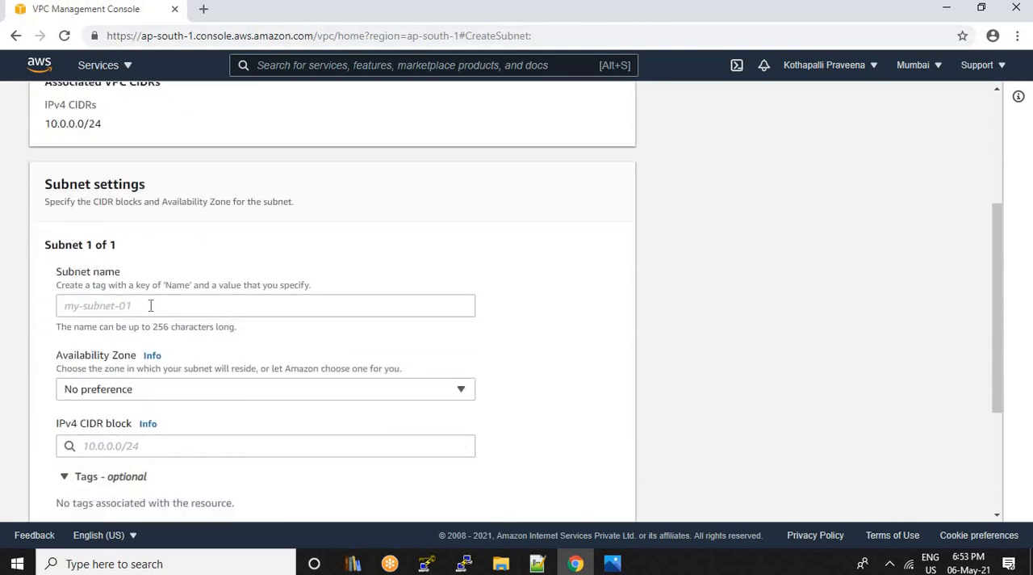
pyautogui.click(150, 309)
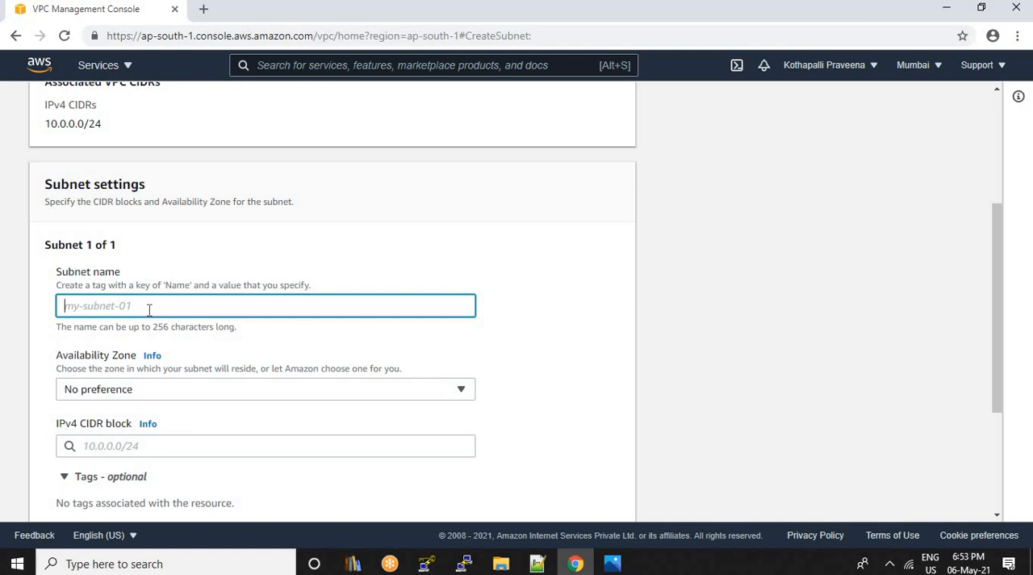
pyautogui.write('SN2')
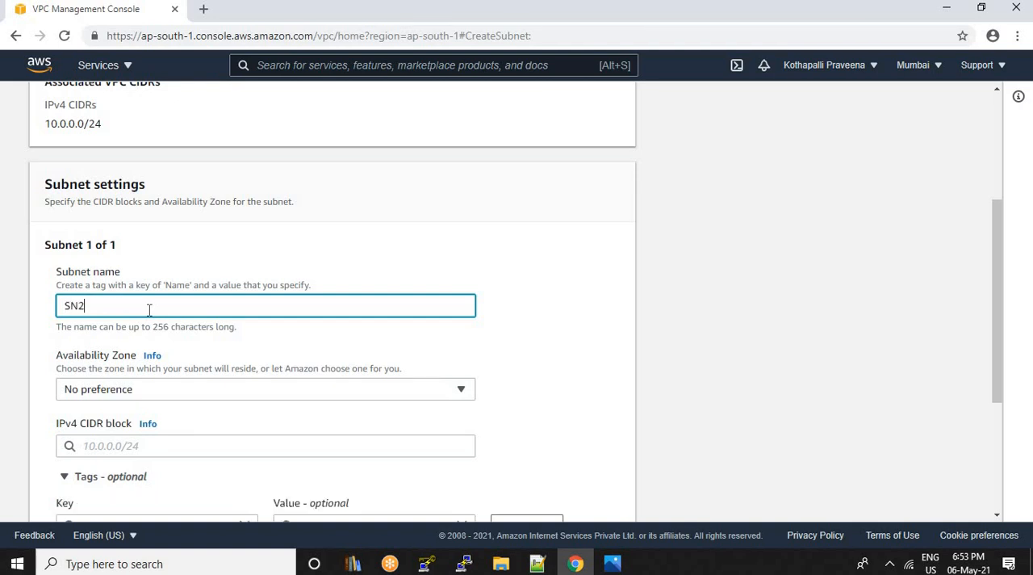
pyautogui.click(456, 391)
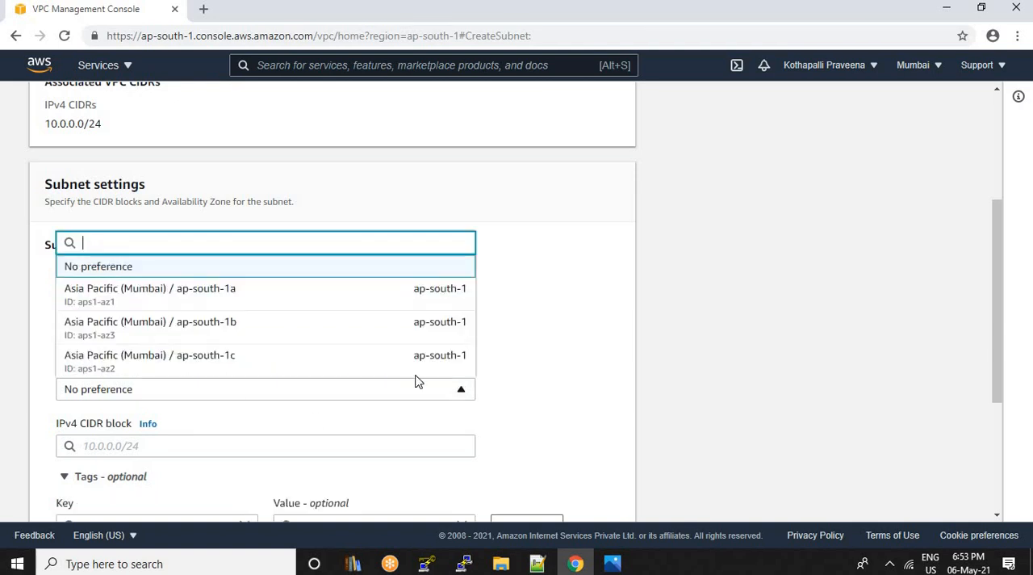
pyautogui.click(244, 327)
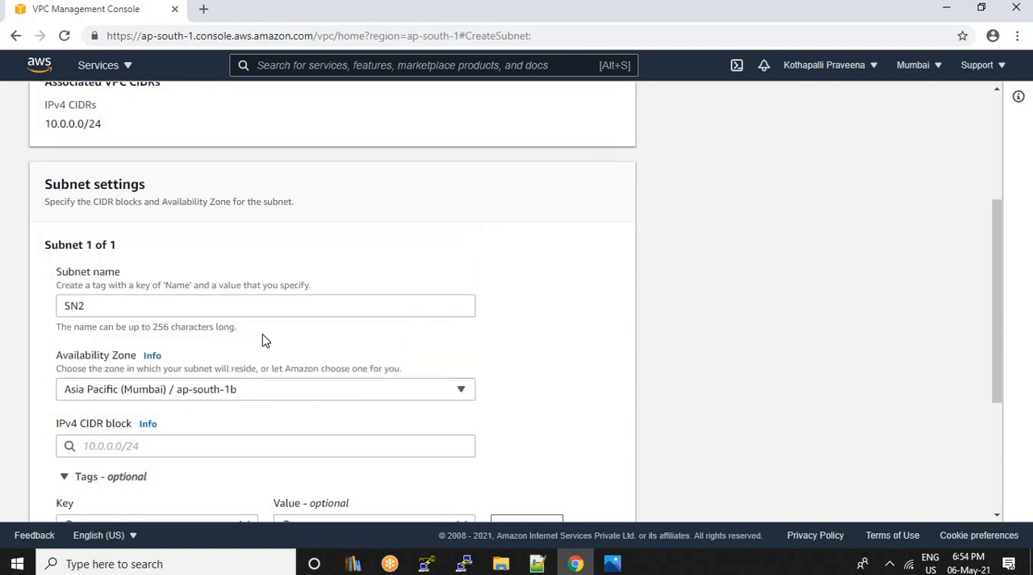
# Try to create subnet SN2 with the IPv4 CIDR block 10.0.0.0/26
pyautogui.scroll(-1, 165, 370)
pyautogui.click(165, 370)
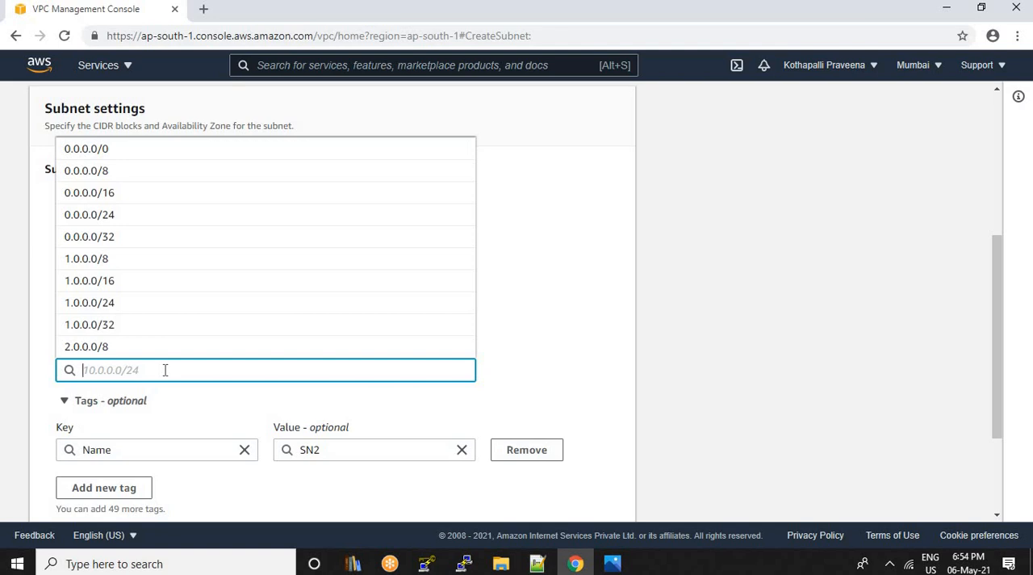
pyautogui.write('10.0')
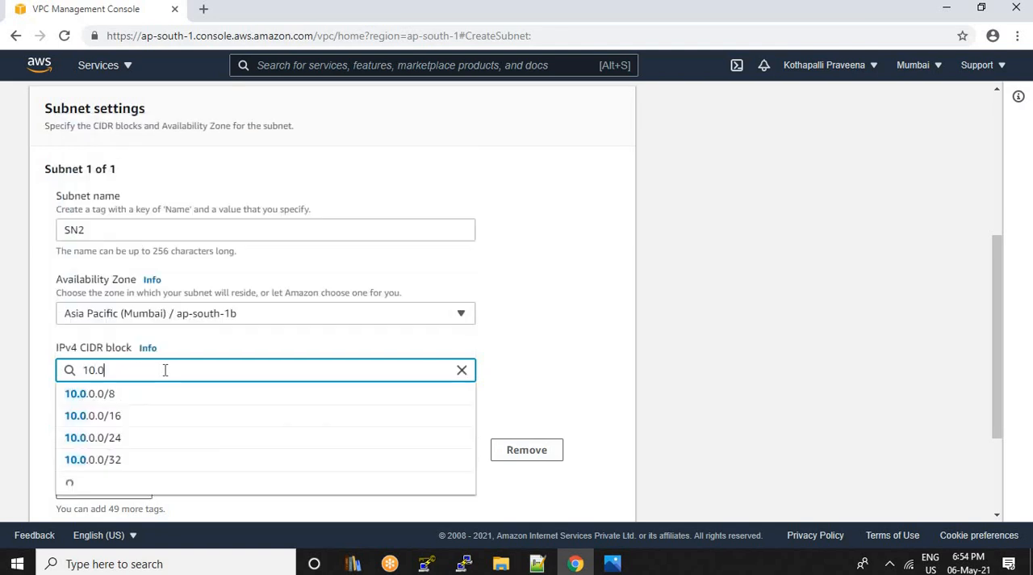
pyautogui.write('.0.0')
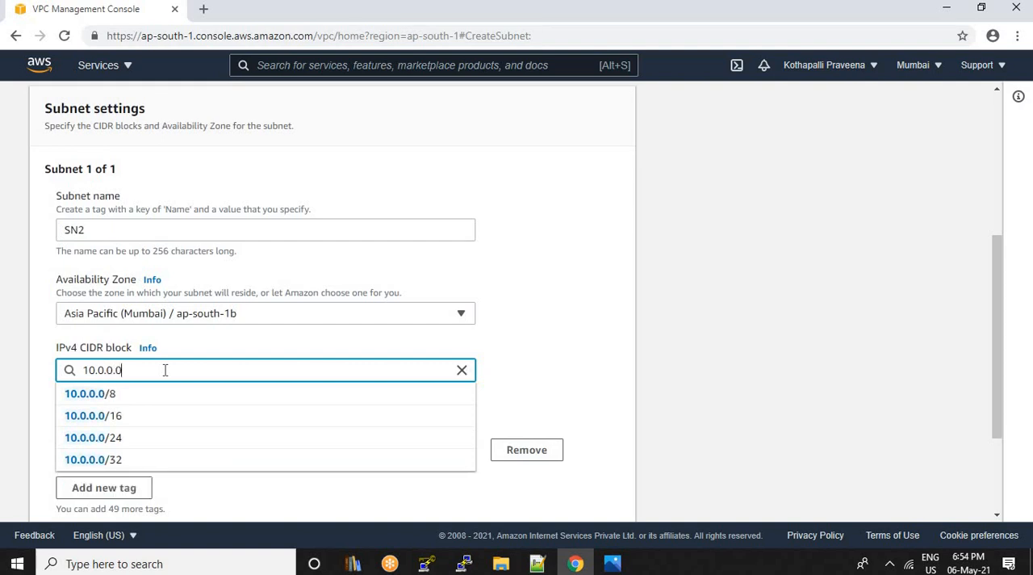
pyautogui.write('/')
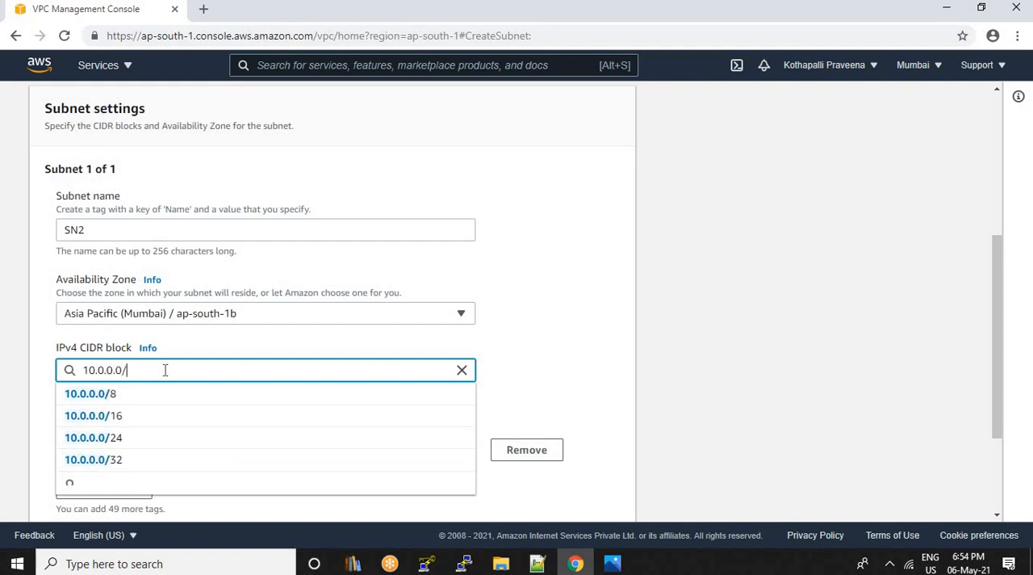
pyautogui.write('26')
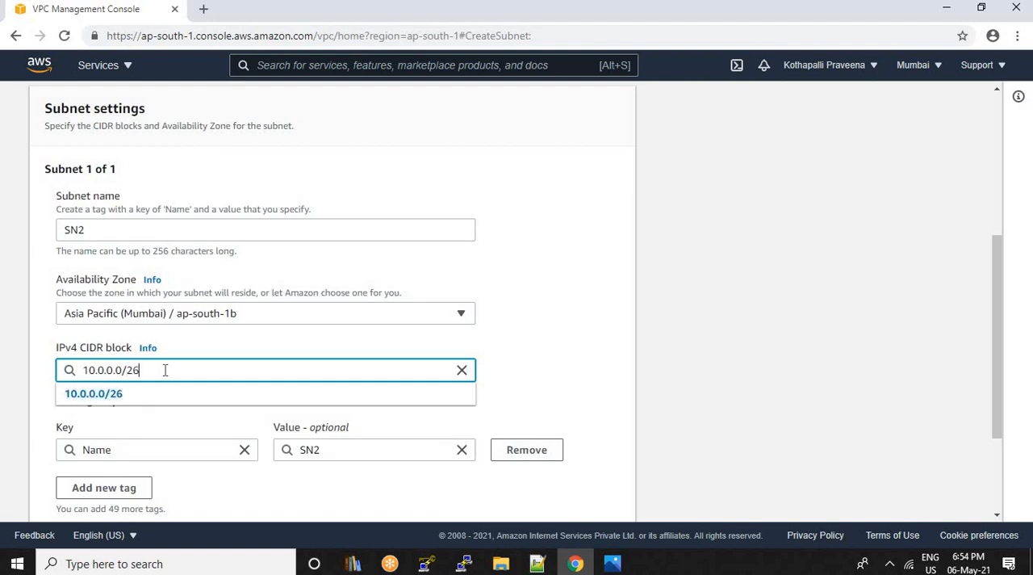
pyautogui.scroll(-2, 323, 388)
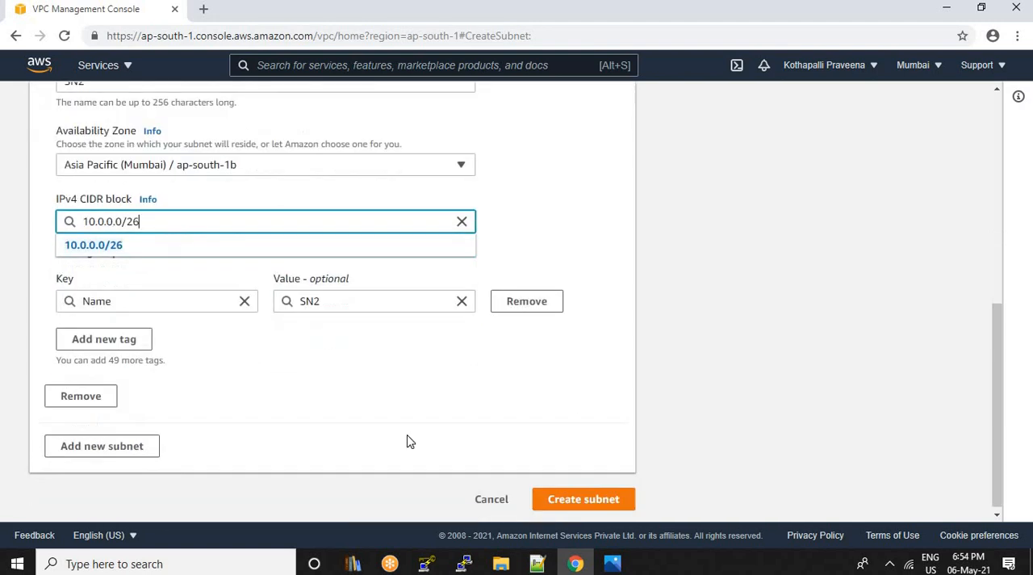
pyautogui.click(604, 499)
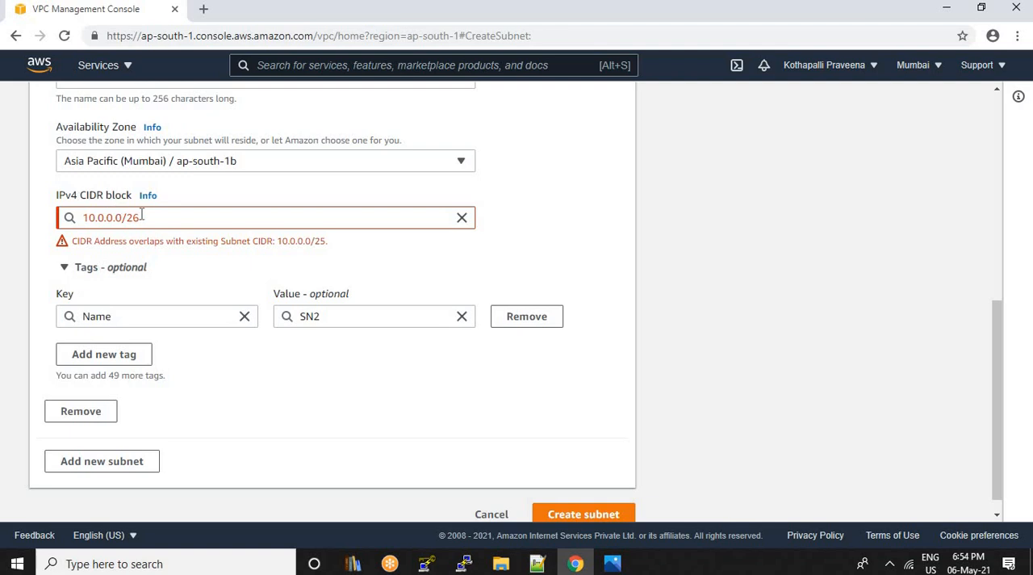
# Change SN2's IPv4 CIDR block to 10.0.0.128/26 and create the subnet
pyautogui.moveTo(138, 218); pyautogui.dragTo(81, 218)
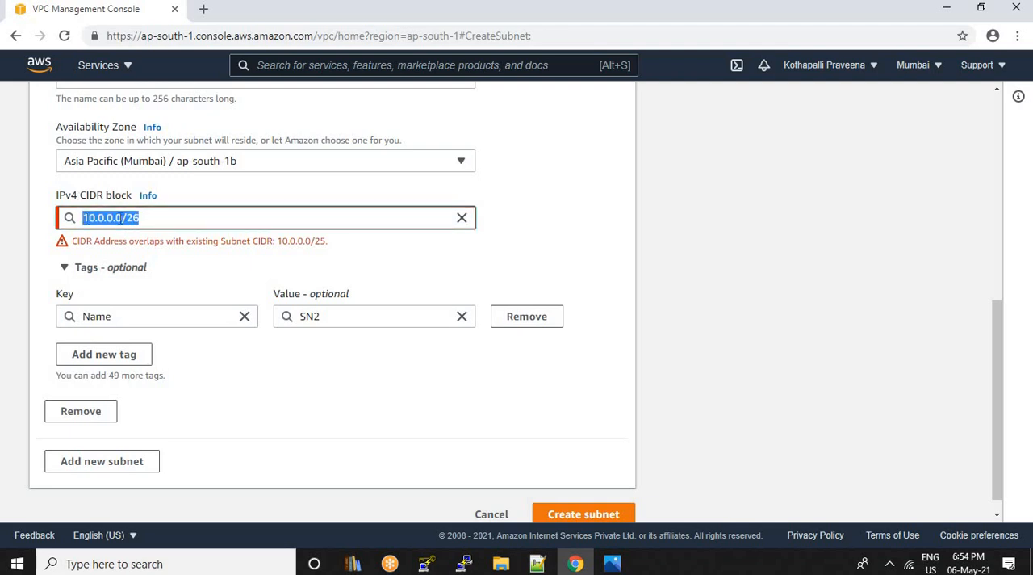
pyautogui.click(123, 218)
pyautogui.moveTo(144, 218); pyautogui.dragTo(122, 218)
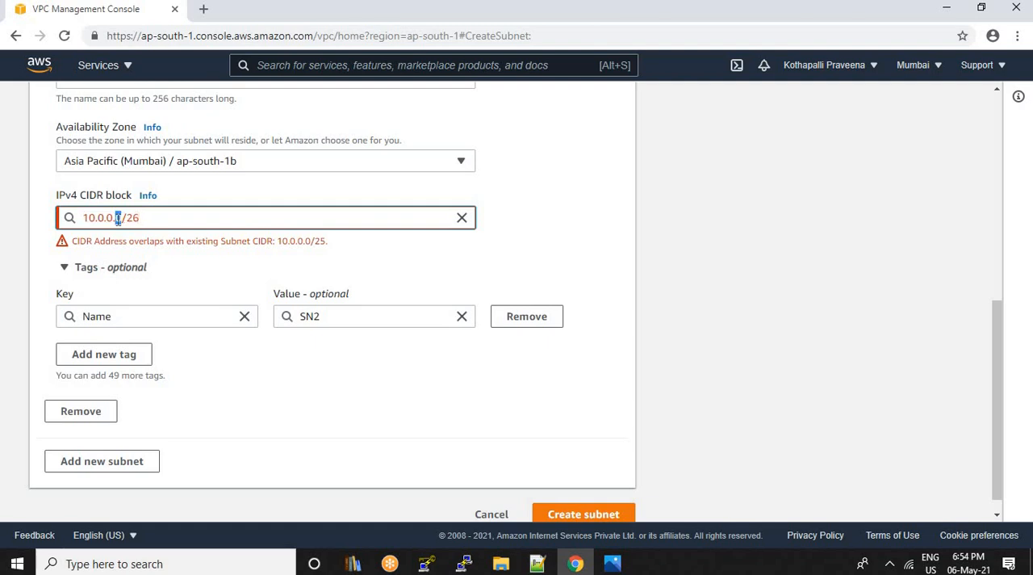
pyautogui.click(122, 218)
pyautogui.press('BackSpace')
pyautogui.write('1')
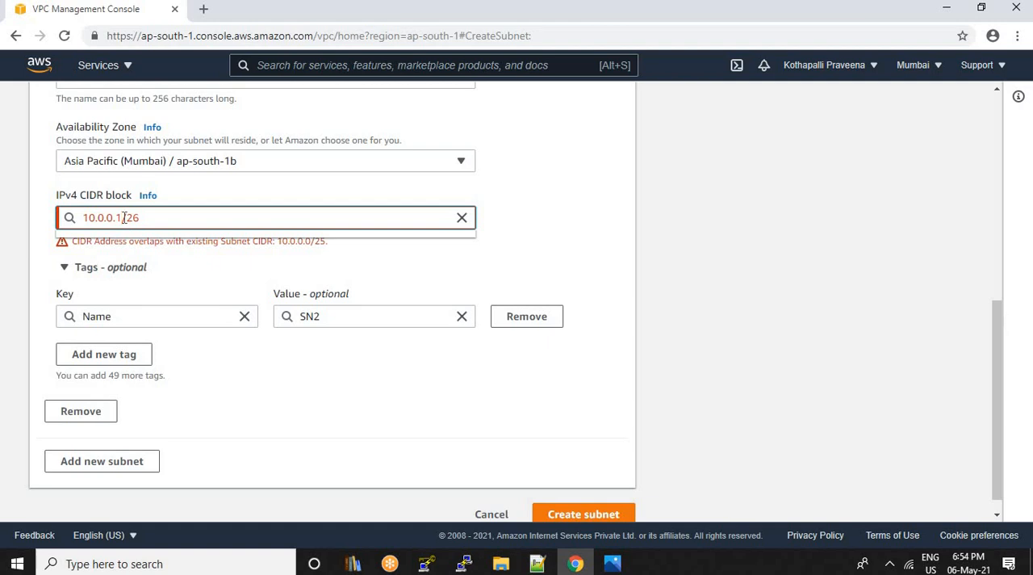
pyautogui.write('28')
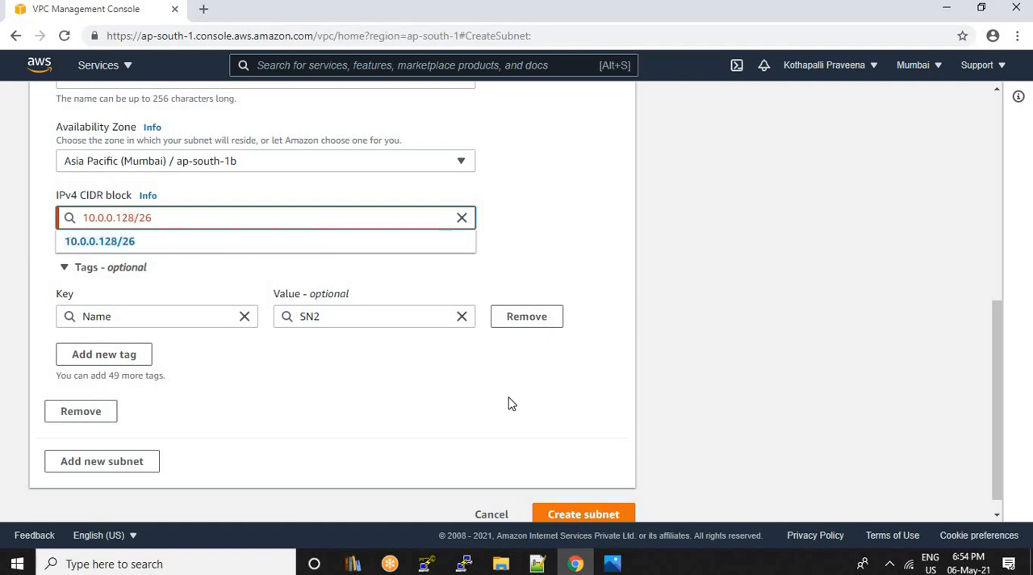
pyautogui.click(580, 518)
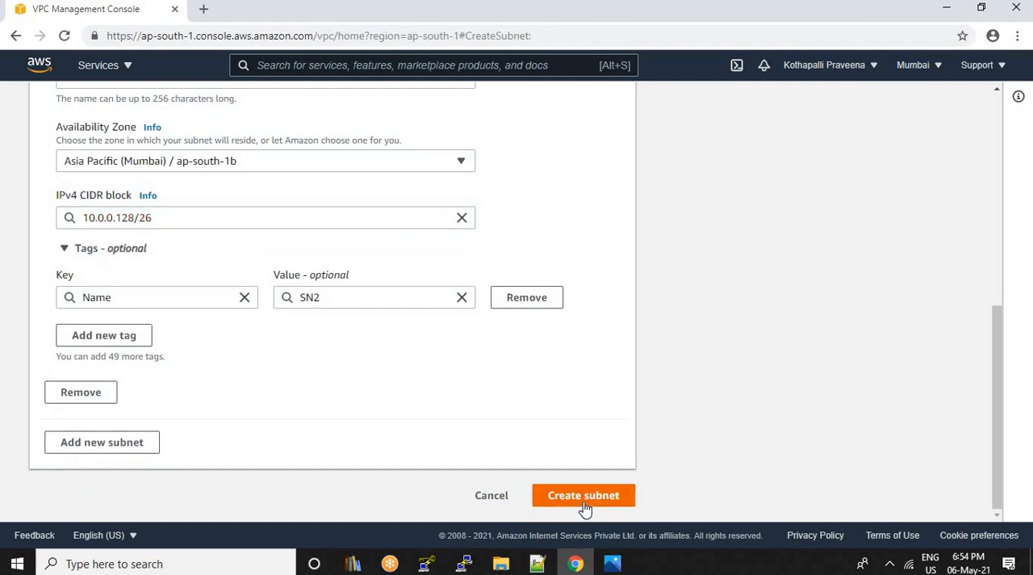
pyautogui.click(584, 495)
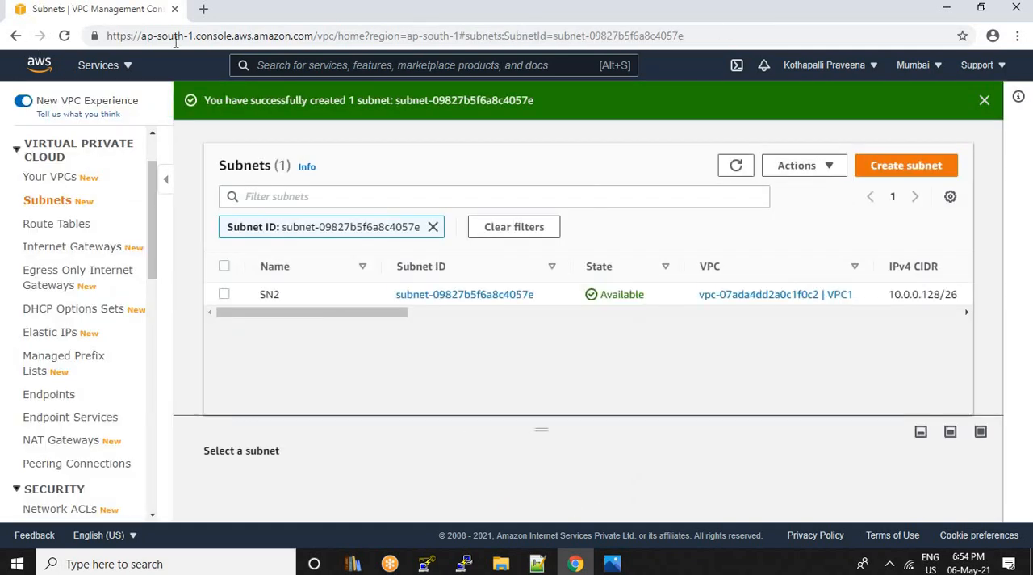
# Clear the subnet ID filter, start creating a third subnet and choose VPC1 as its VPC
pyautogui.click(434, 230)
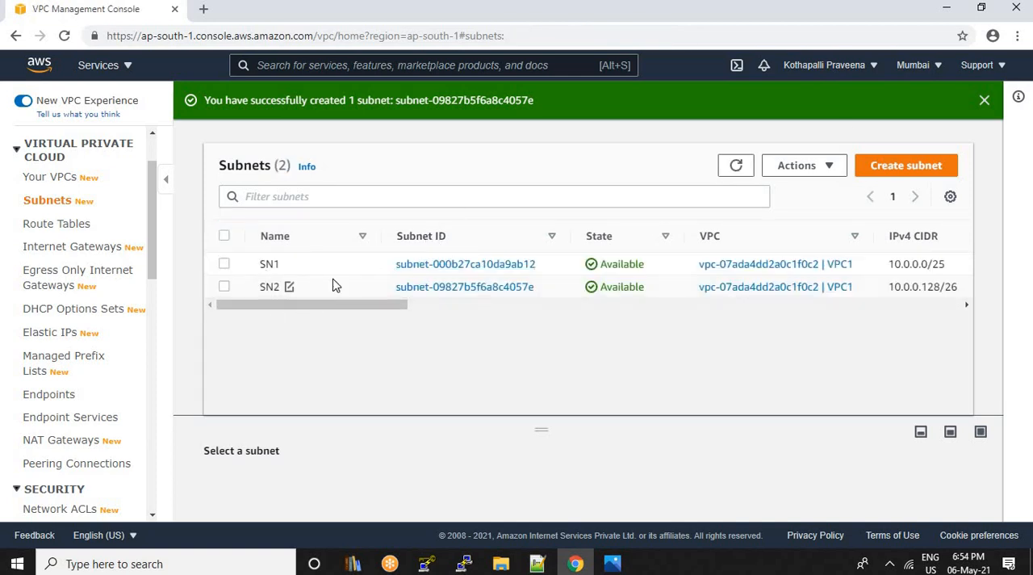
pyautogui.click(902, 173)
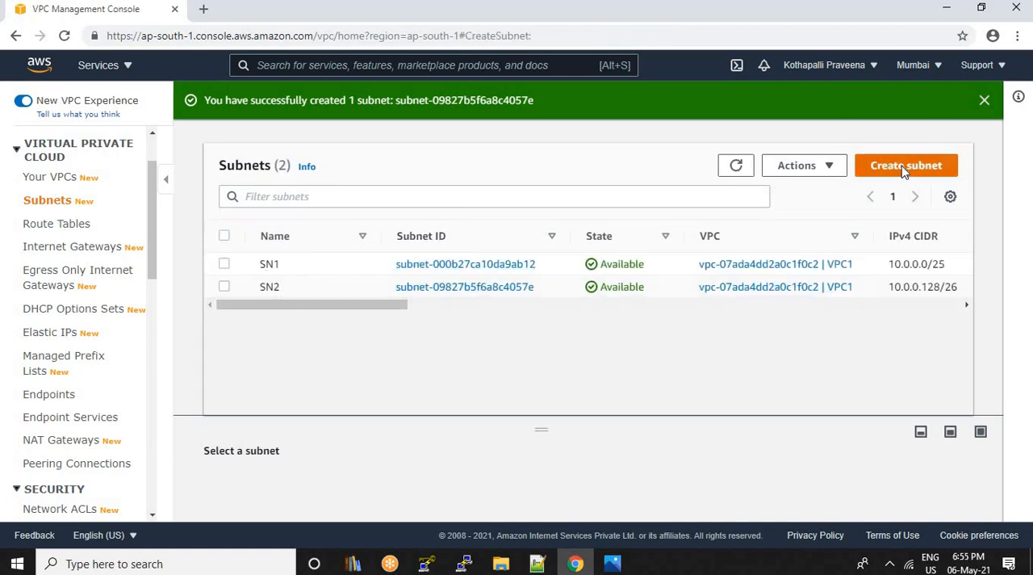
pyautogui.click(253, 277)
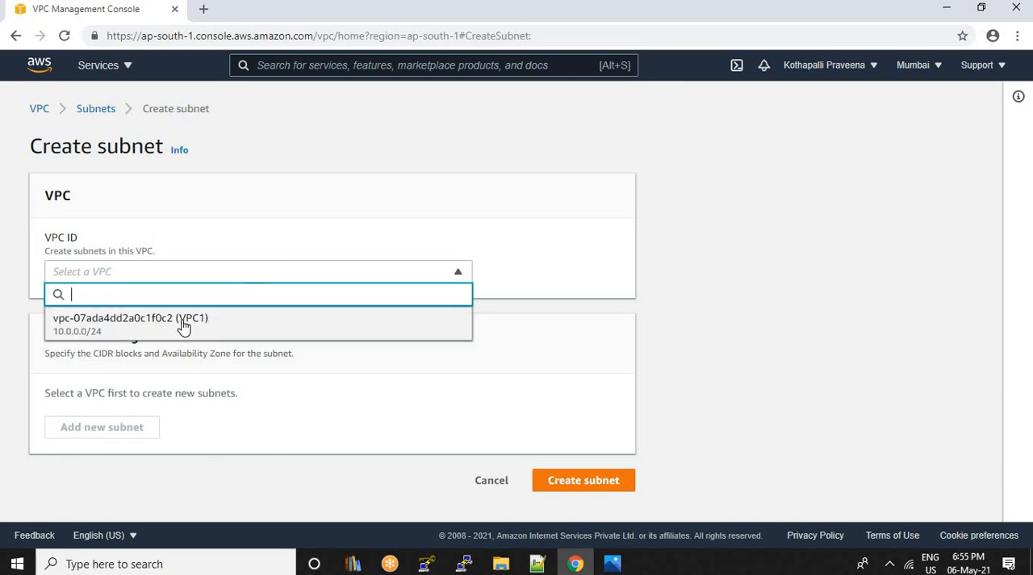
pyautogui.click(193, 326)
# Name the third subnet SN3 and set its availability zone to Asia Pacific (Mumbai) / ap-south-1c
pyautogui.scroll(-3, 154, 331)
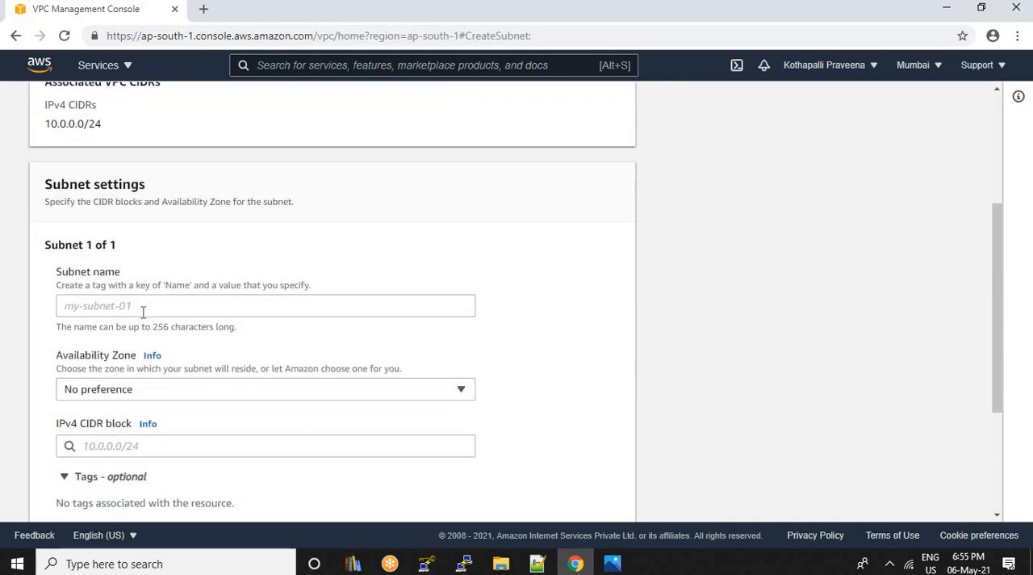
pyautogui.click(144, 306)
pyautogui.write('SN3')
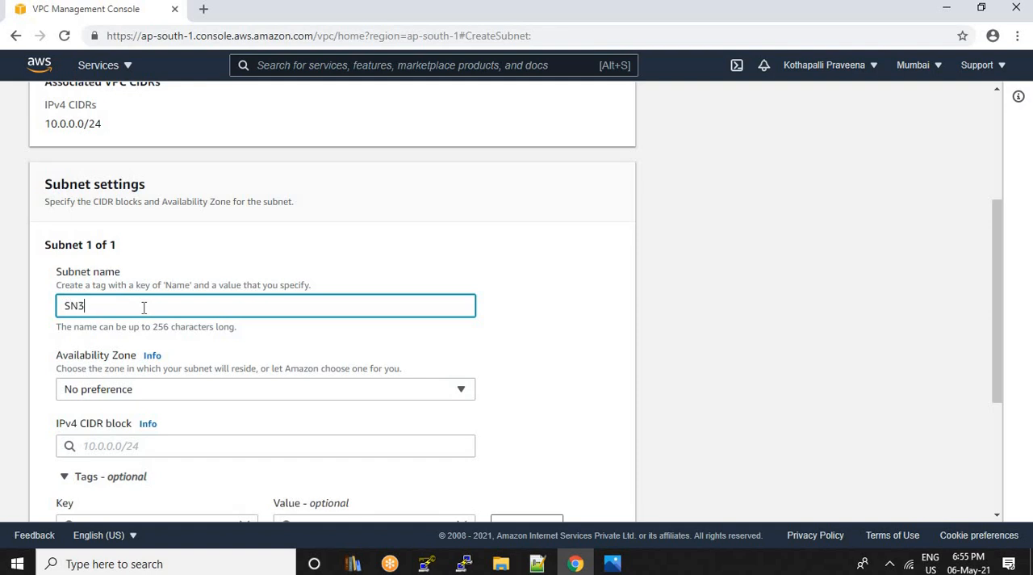
pyautogui.click(259, 390)
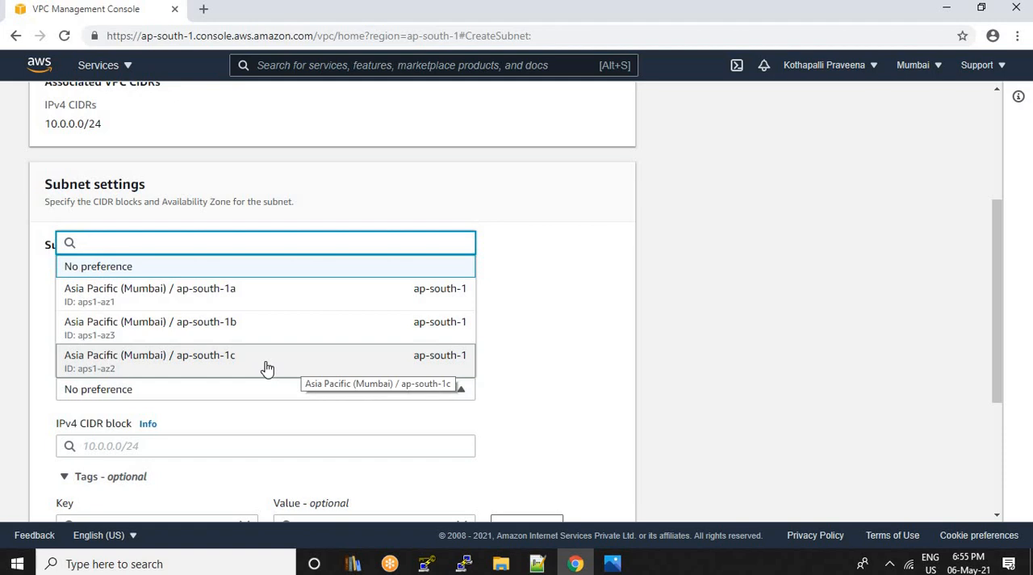
pyautogui.click(267, 368)
# Set SN3's IPv4 CIDR block to 10.0.0.192/26 and create the subnet
pyautogui.scroll(-3, 228, 334)
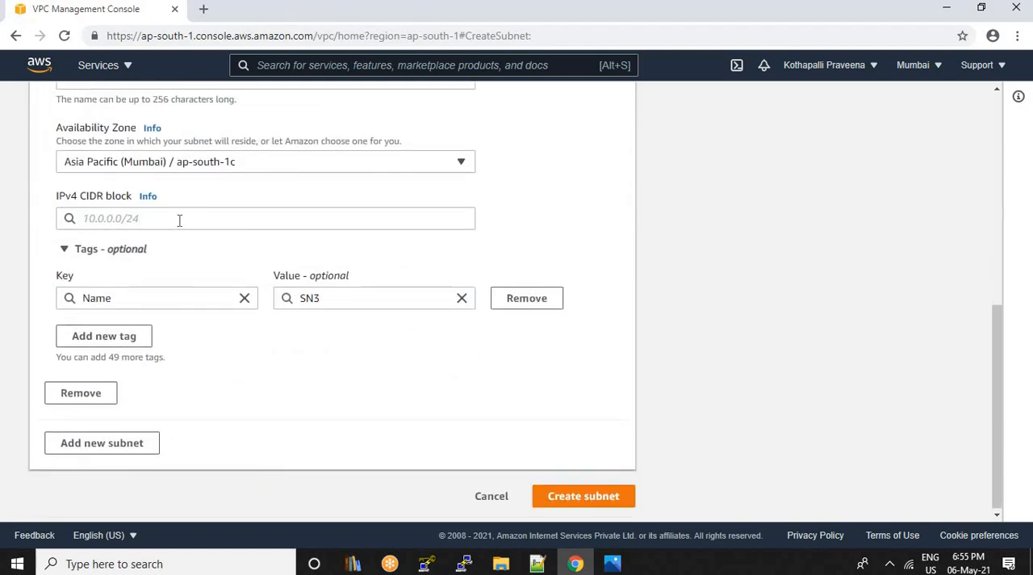
pyautogui.click(180, 218)
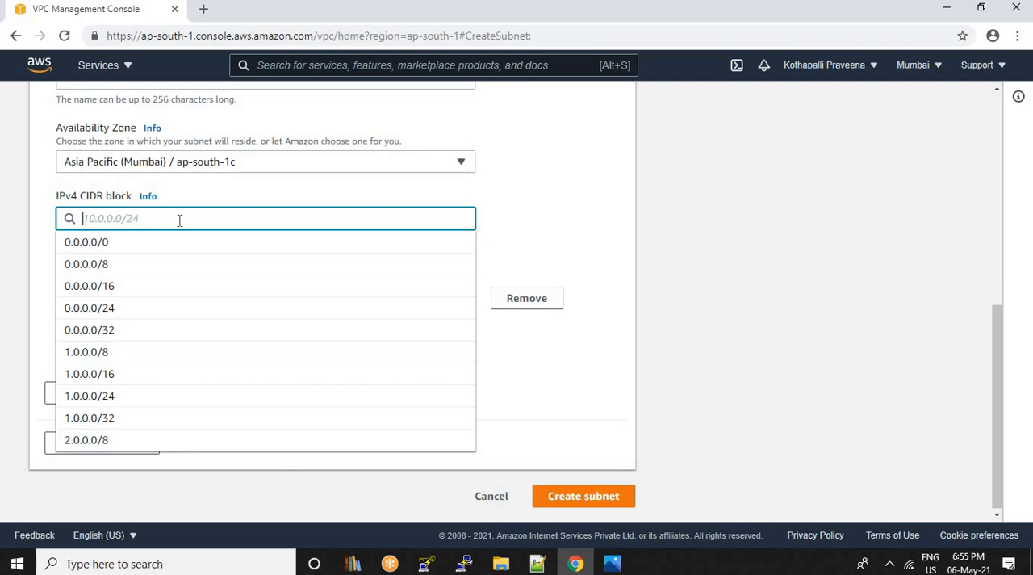
pyautogui.write('10.0.0')
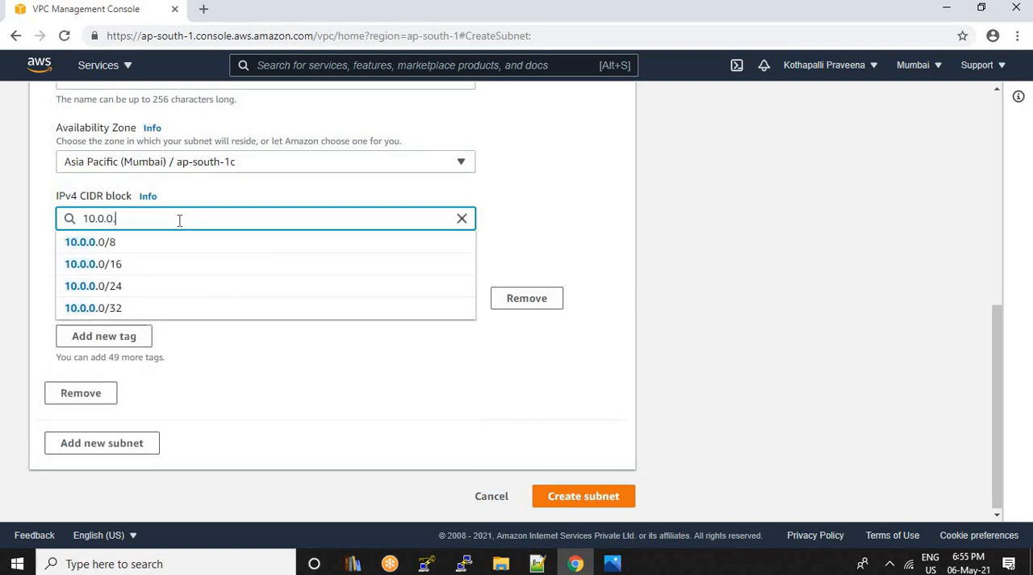
pyautogui.write('.19')
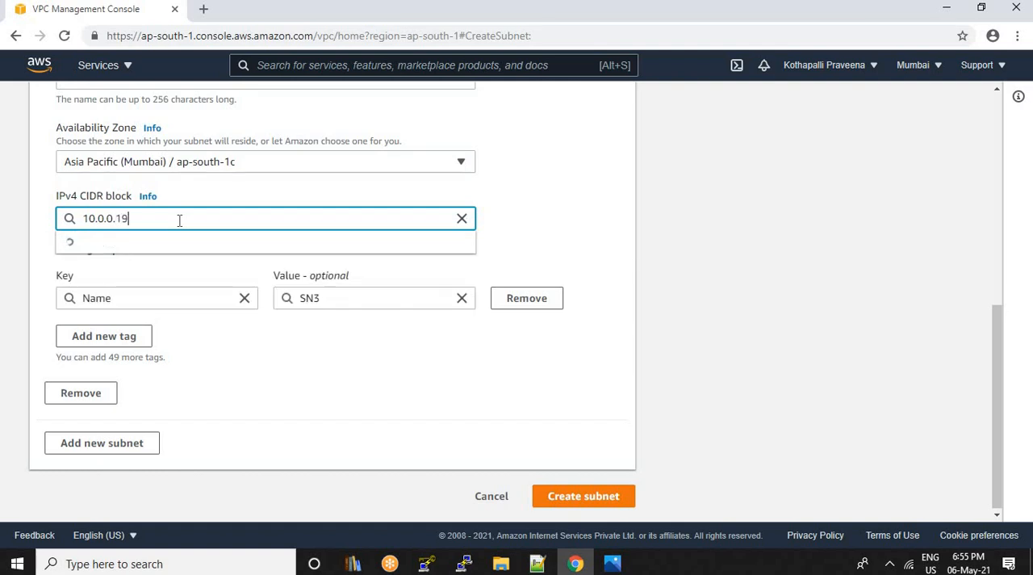
pyautogui.write('2/26')
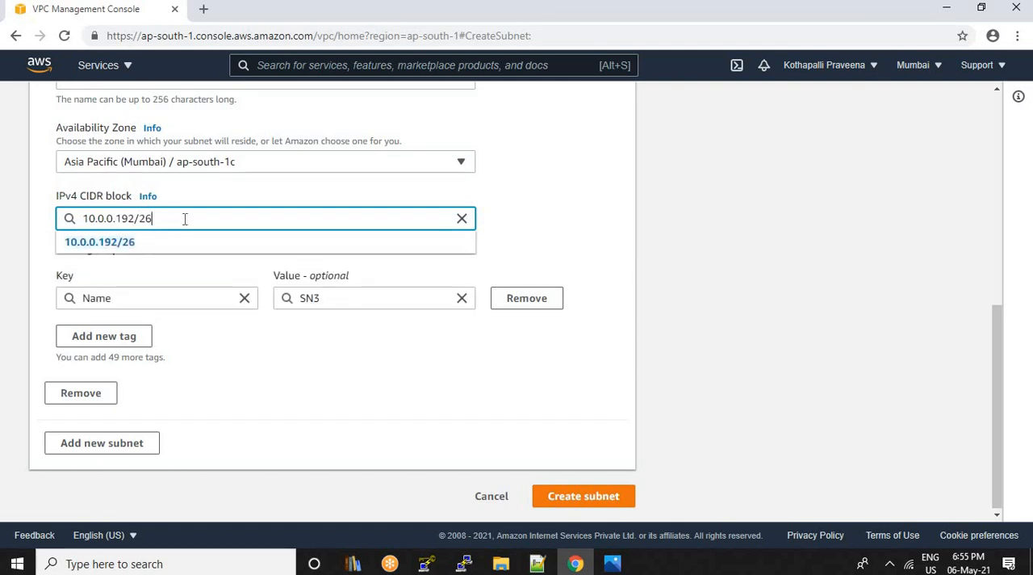
pyautogui.moveTo(185, 218); pyautogui.dragTo(41, 224)
pyautogui.click(335, 377)
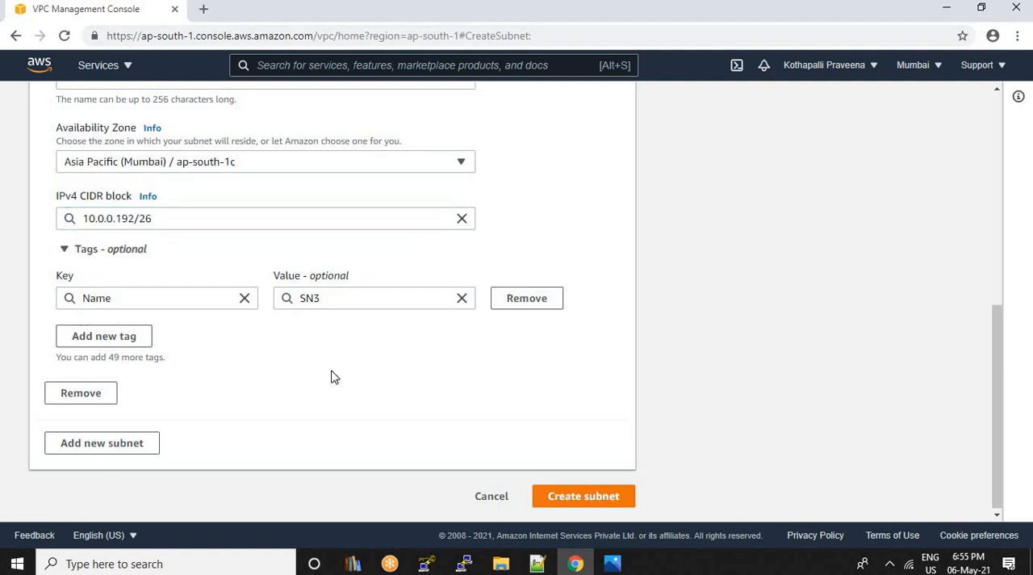
pyautogui.click(600, 500)
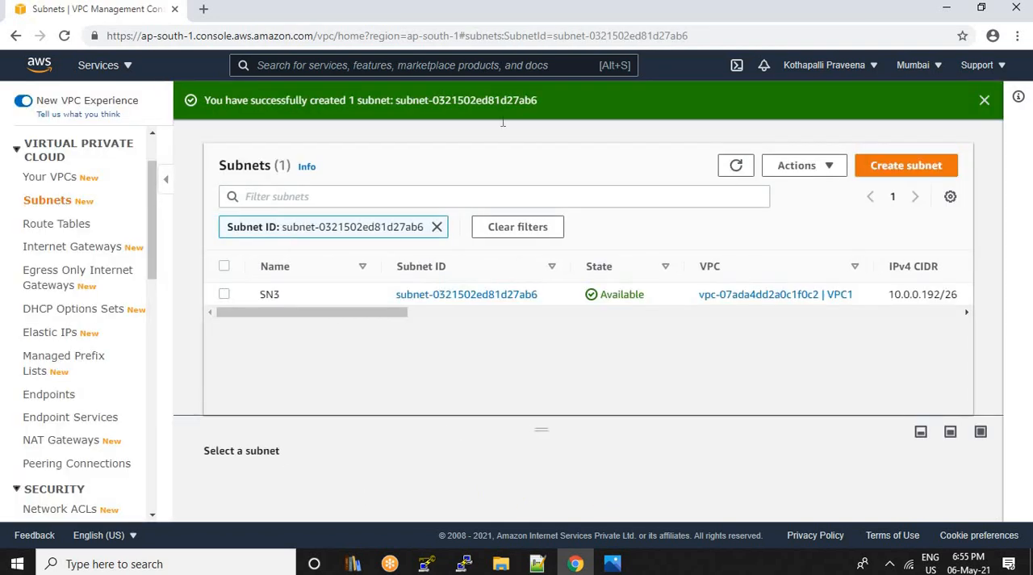
# Clear the subnet ID filter and compare the available IPv4 addresses of SN1, SN2 and SN3
pyautogui.click(437, 227)
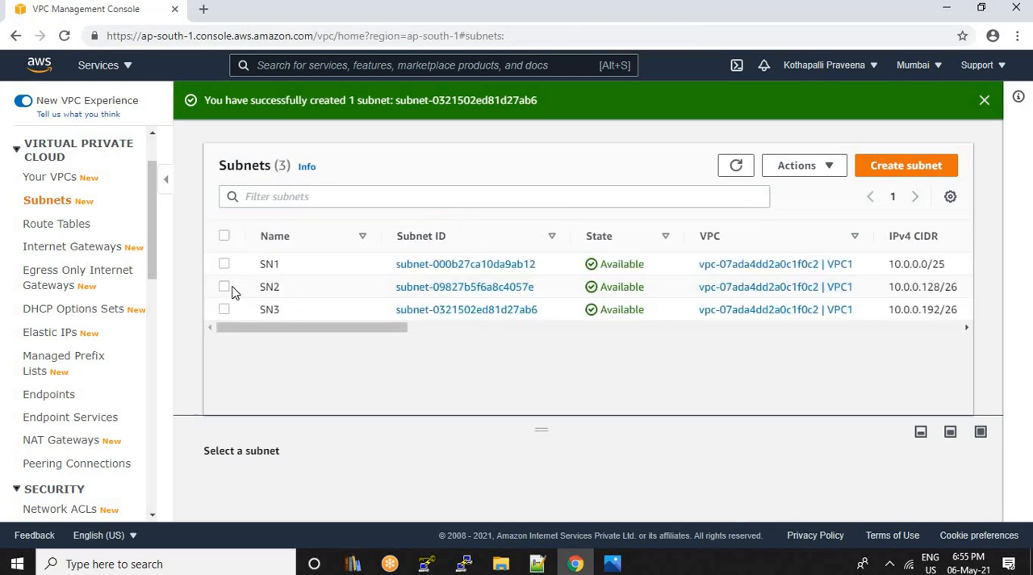
pyautogui.click(861, 289)
pyautogui.moveTo(378, 327); pyautogui.dragTo(476, 329)
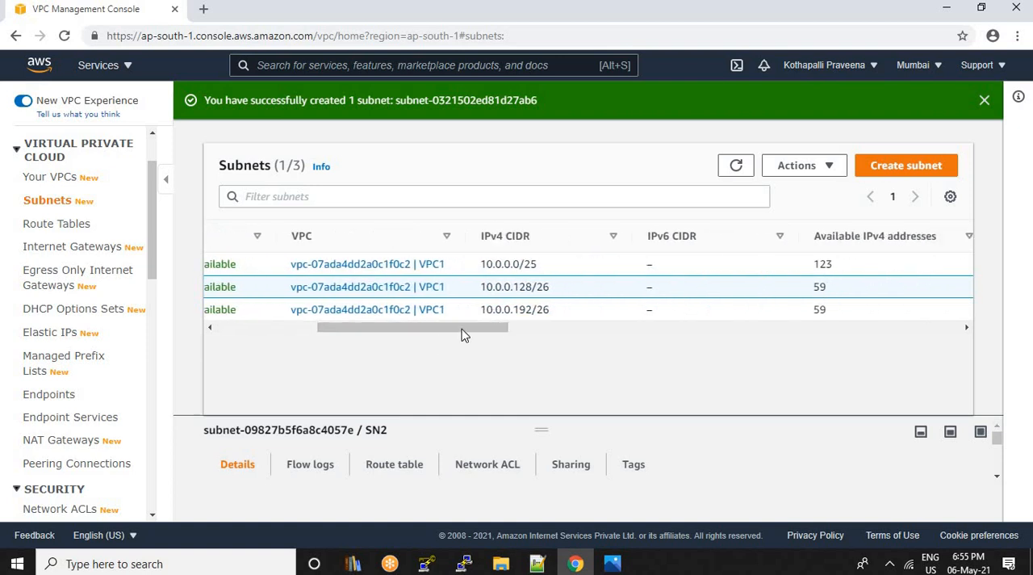
pyautogui.moveTo(463, 331); pyautogui.dragTo(356, 336)
pyautogui.hscroll(5, 494, 340)
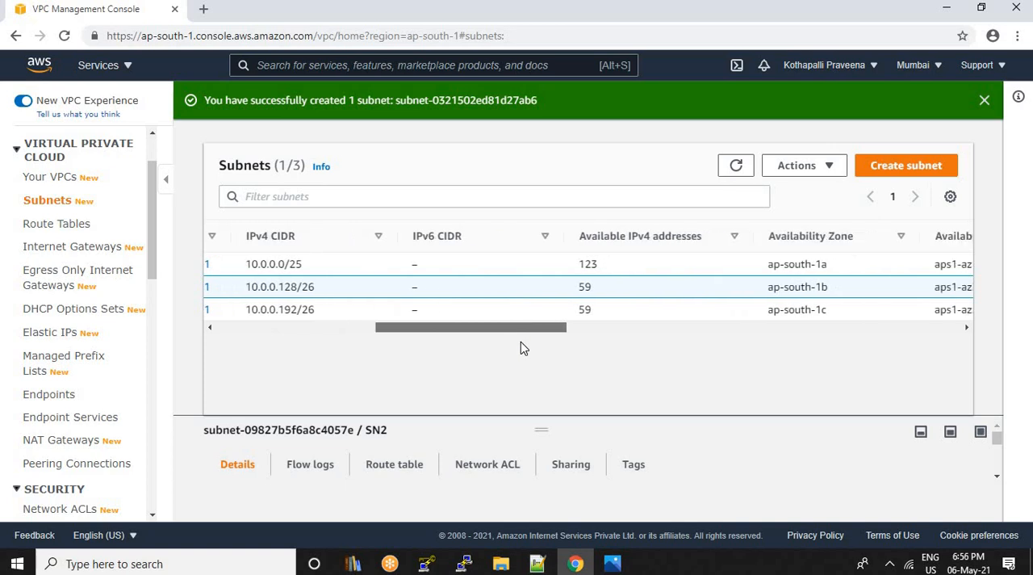
pyautogui.doubleClick(589, 263)
pyautogui.doubleClick(609, 290)
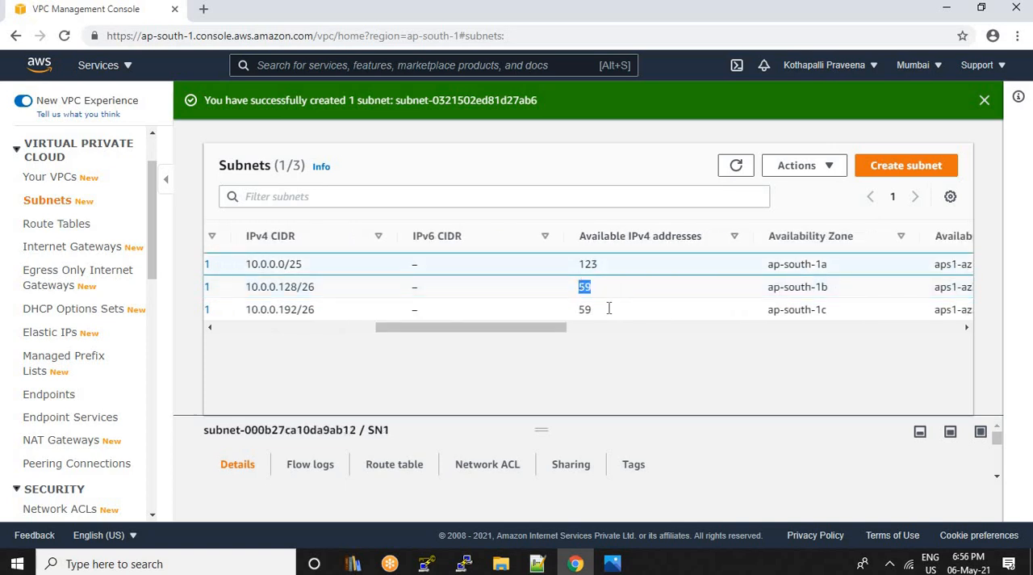
pyautogui.doubleClick(616, 314)
pyautogui.moveTo(610, 264)
pyautogui.mouseDown()
pyautogui.moveTo(581, 266)
pyautogui.moveTo(607, 279)
pyautogui.moveTo(580, 267)
pyautogui.moveTo(607, 271)
pyautogui.mouseUp()
pyautogui.click(599, 264)
pyautogui.moveTo(597, 292); pyautogui.dragTo(579, 292)
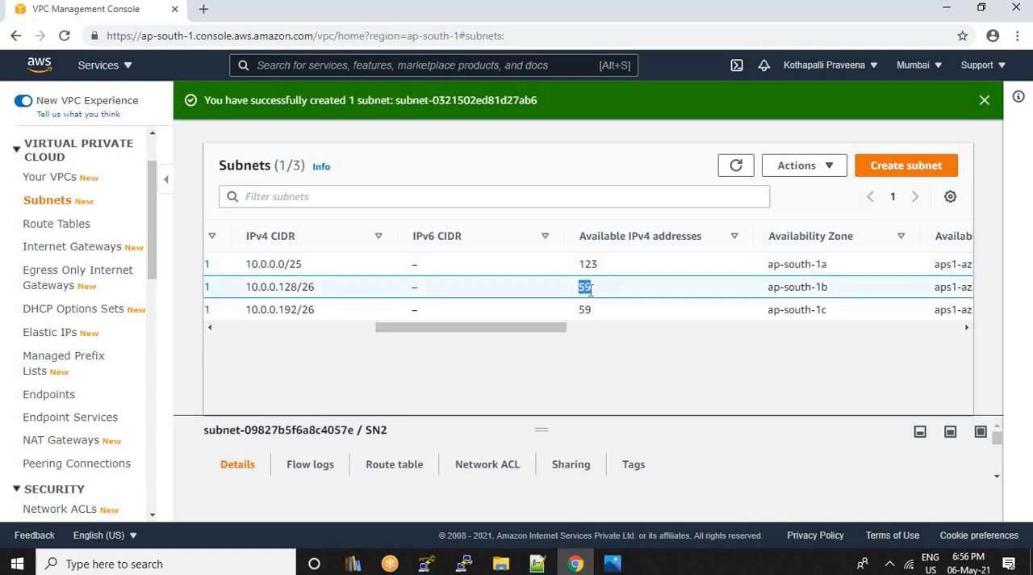
pyautogui.moveTo(600, 315); pyautogui.dragTo(579, 315)
pyautogui.click(600, 294)
pyautogui.doubleClick(589, 266)
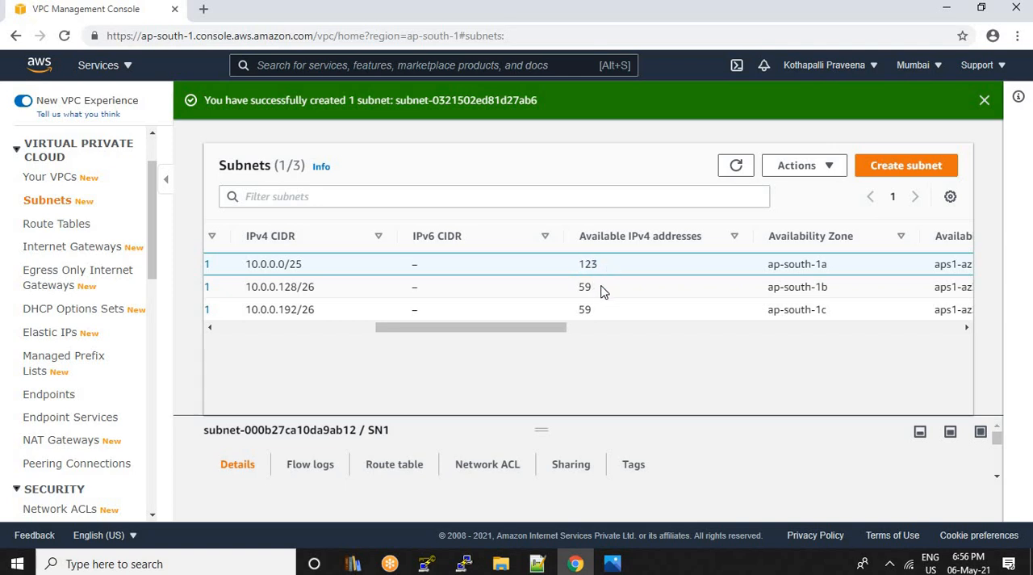
pyautogui.doubleClick(579, 291)
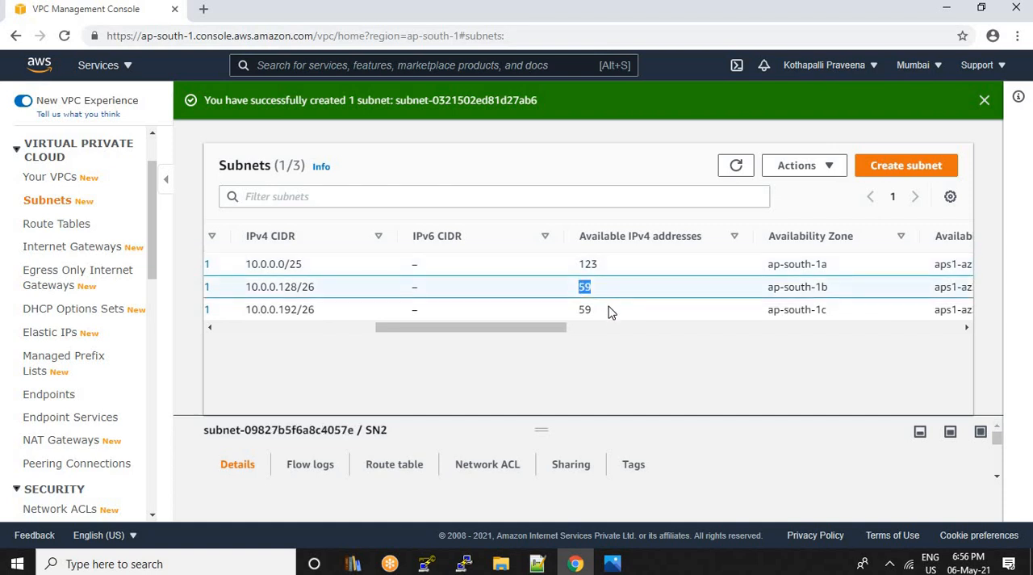
pyautogui.doubleClick(607, 314)
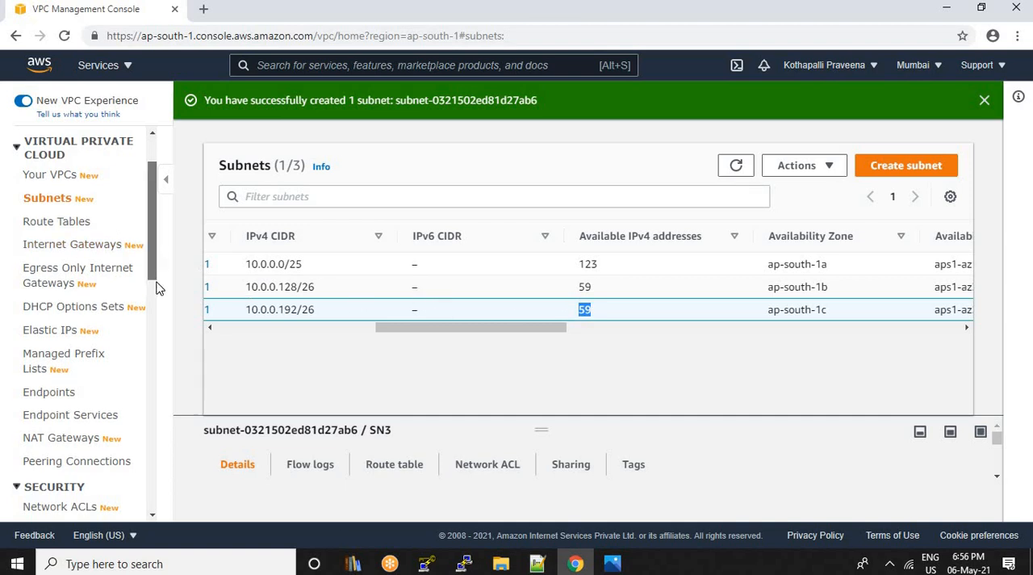
pyautogui.scroll(-2, 156, 286)
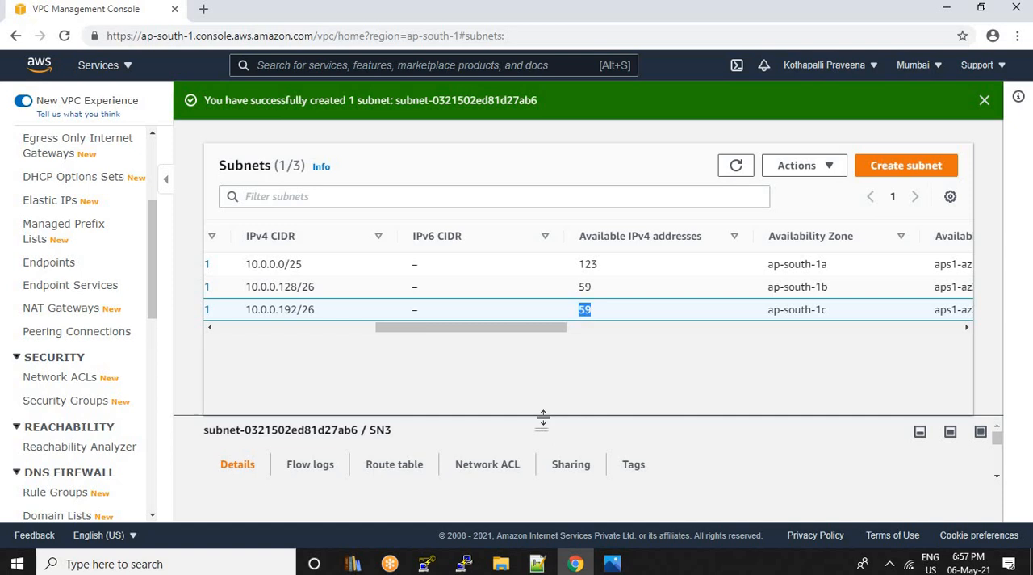
# Check which route table and network ACL are associated with subnet SN3
pyautogui.moveTo(541, 418); pyautogui.dragTo(537, 355)
pyautogui.click(383, 405)
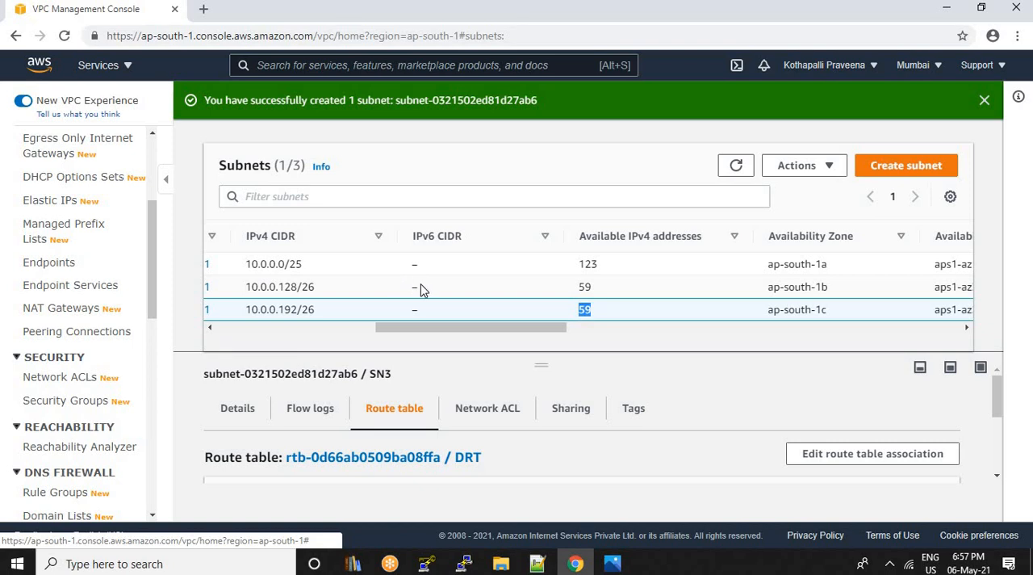
pyautogui.click(490, 409)
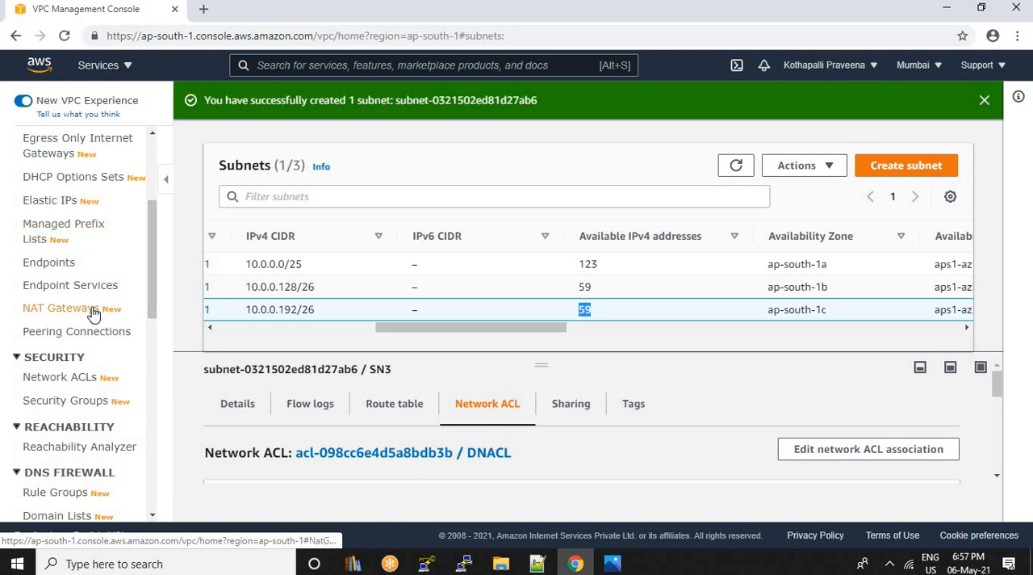
pyautogui.scroll(-2, 92, 312)
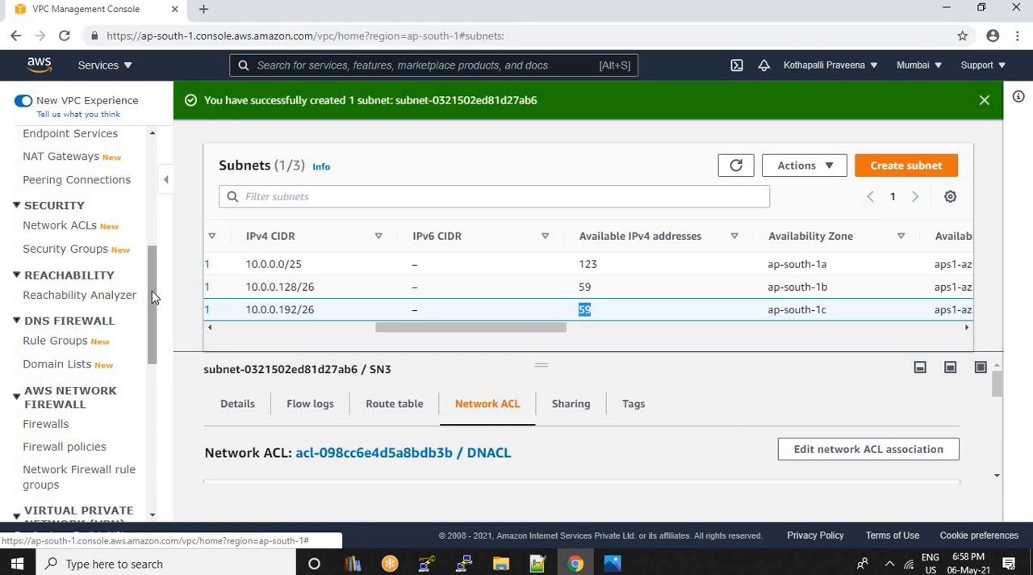
pyautogui.scroll(-2, 153, 300)
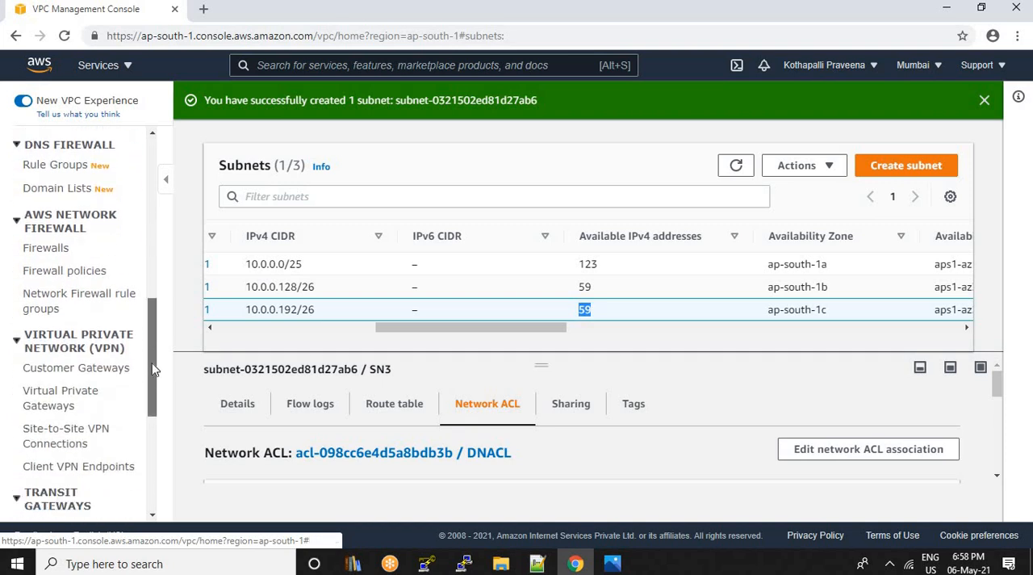
pyautogui.scroll(-1, 153, 371)
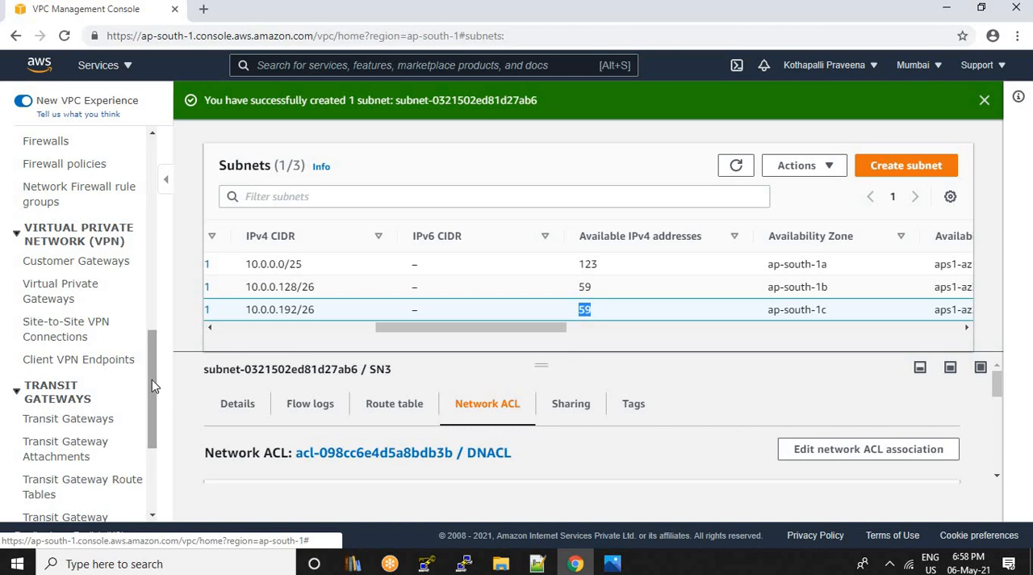
pyautogui.scroll(-1, 156, 408)
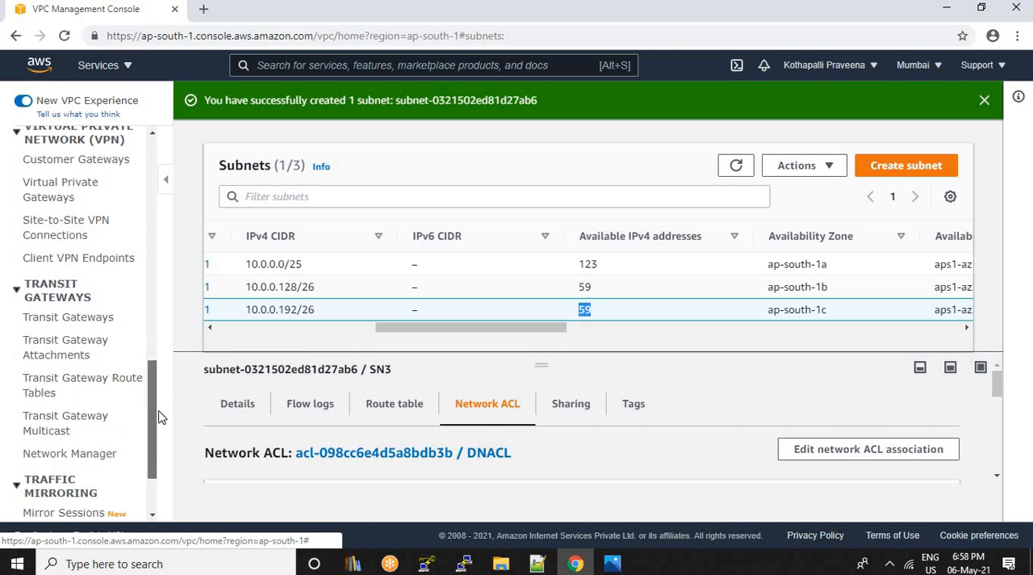
pyautogui.moveTo(156, 376); pyautogui.dragTo(158, 223)
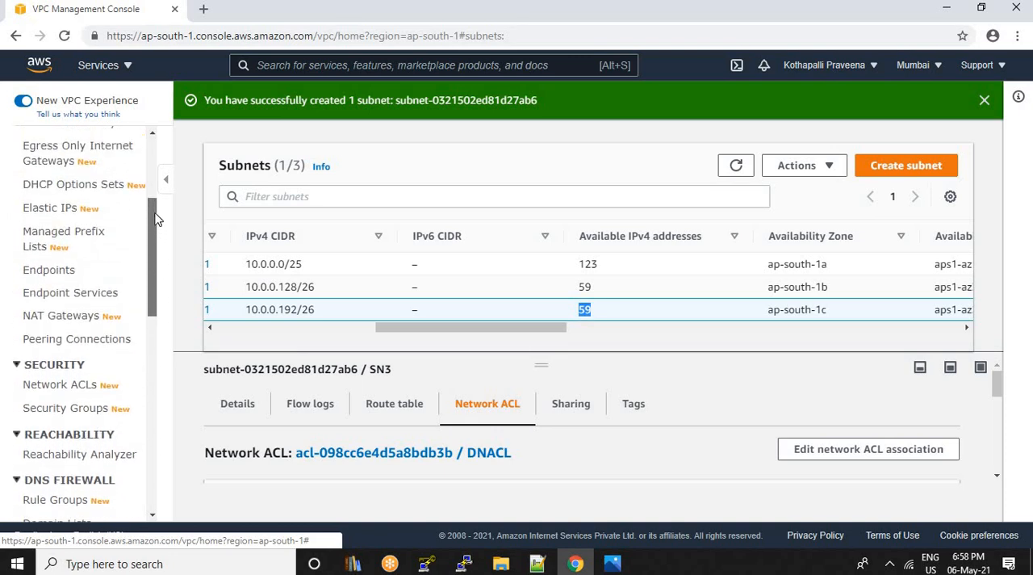
# Create an internet gateway with the name tag IGW
pyautogui.moveTo(155, 214); pyautogui.dragTo(155, 189)
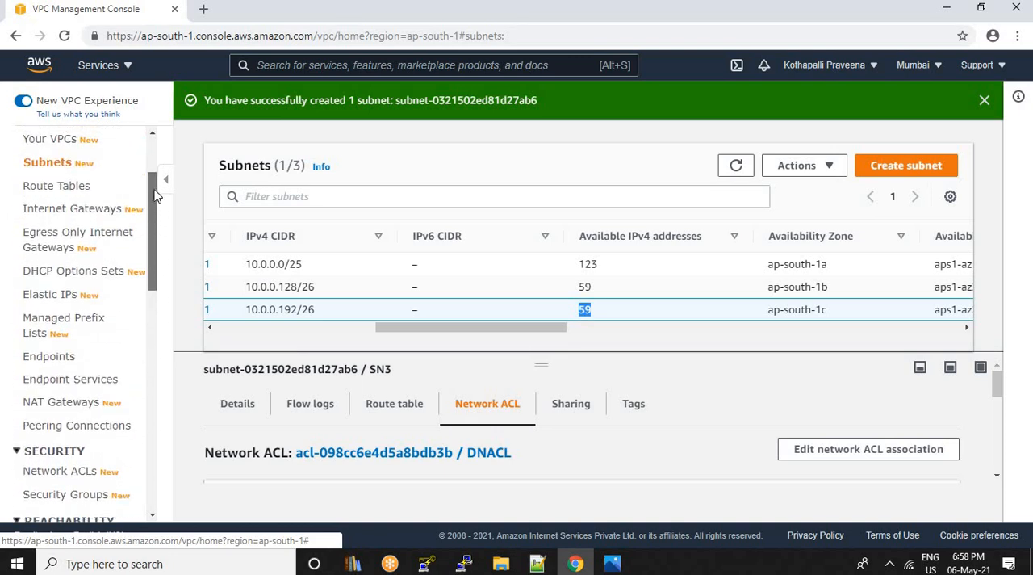
pyautogui.click(75, 212)
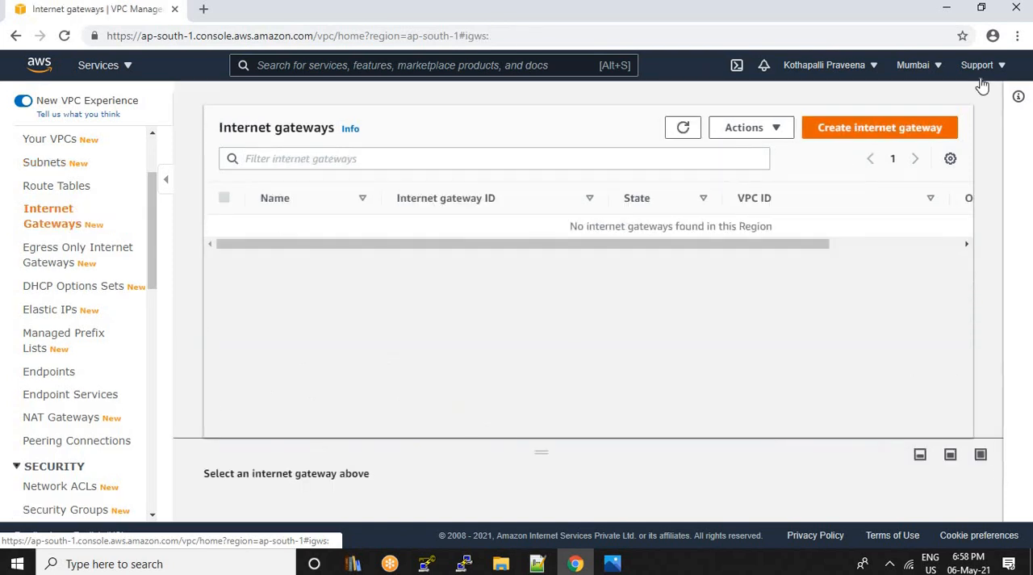
pyautogui.click(877, 129)
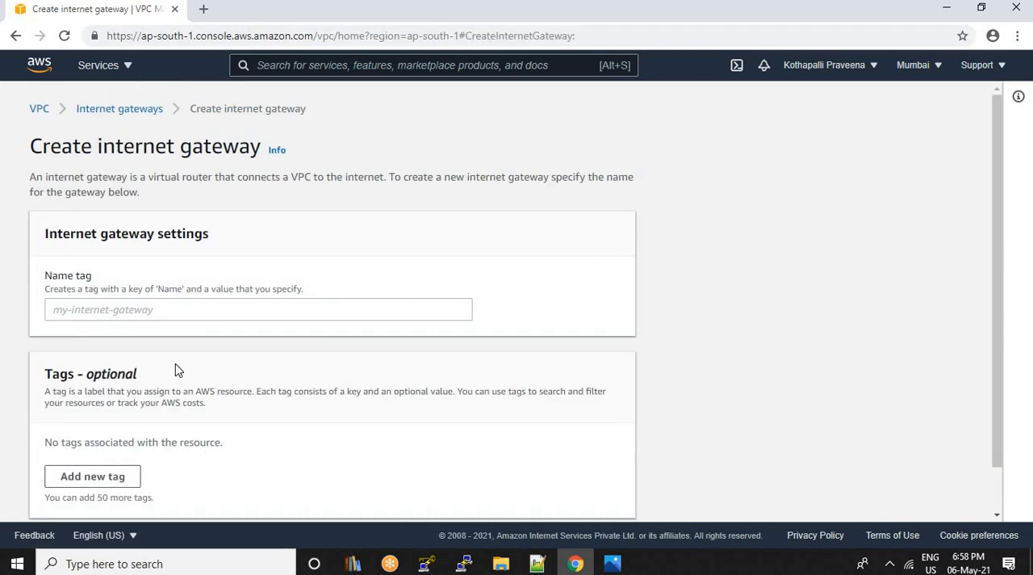
pyautogui.click(226, 312)
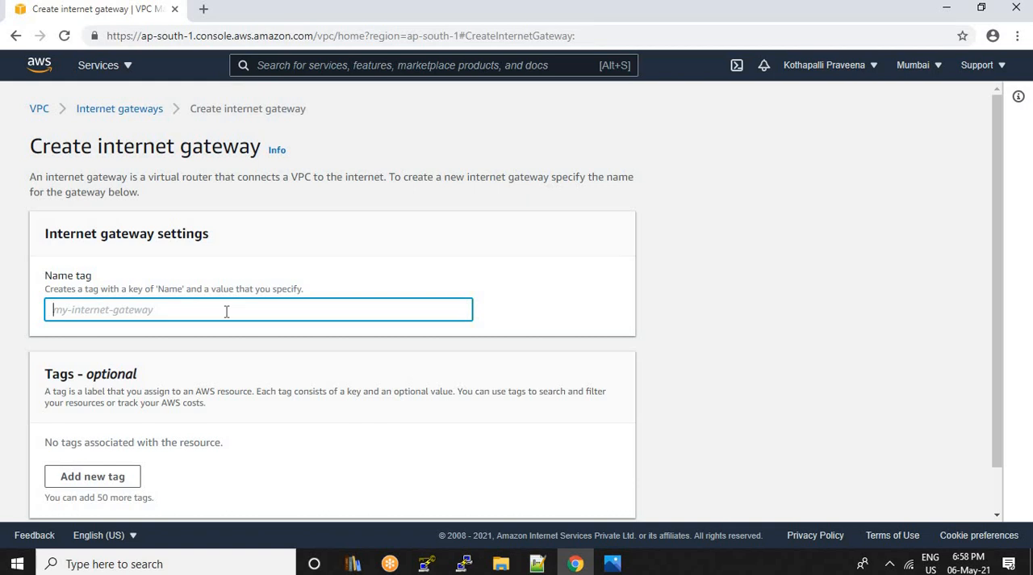
pyautogui.write('IGW')
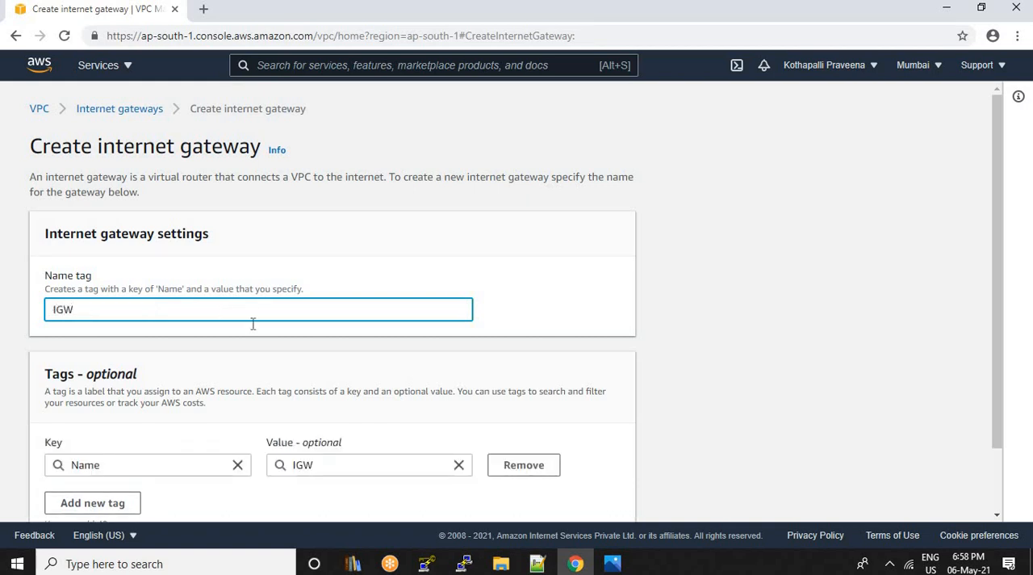
pyautogui.scroll(-2, 301, 365)
pyautogui.click(545, 495)
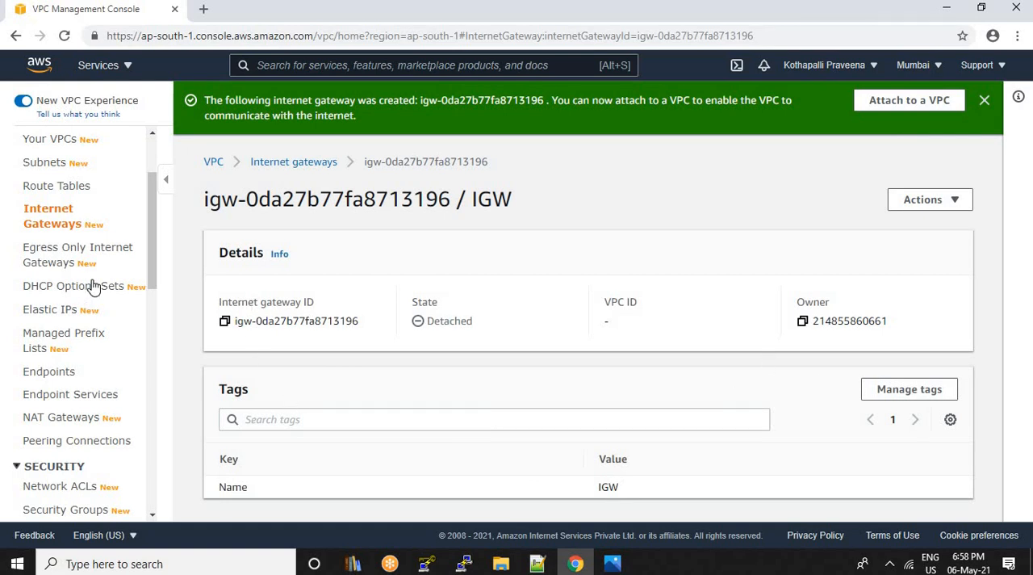
# Attach the internet gateway IGW to VPC1
pyautogui.click(58, 219)
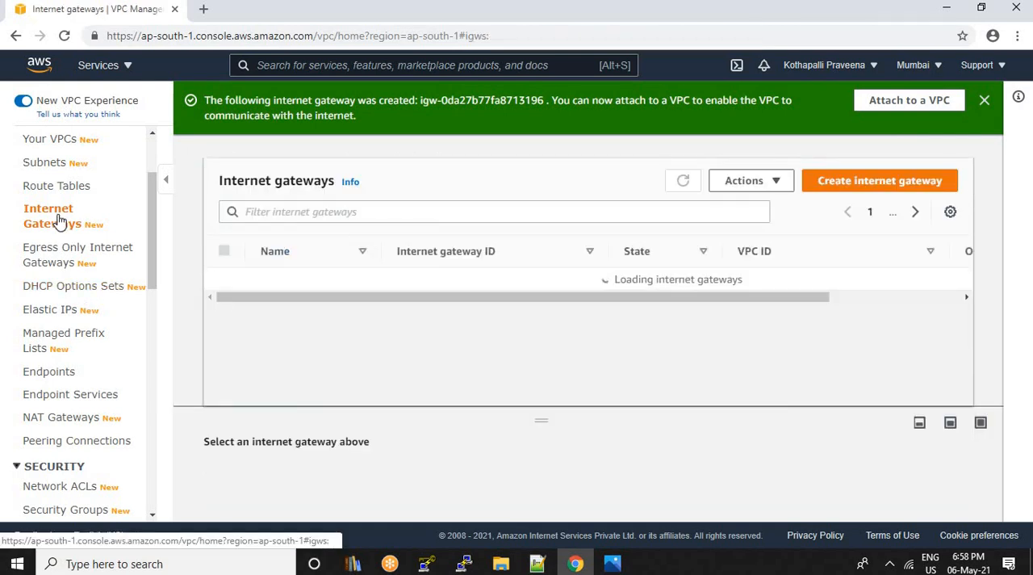
pyautogui.click(772, 183)
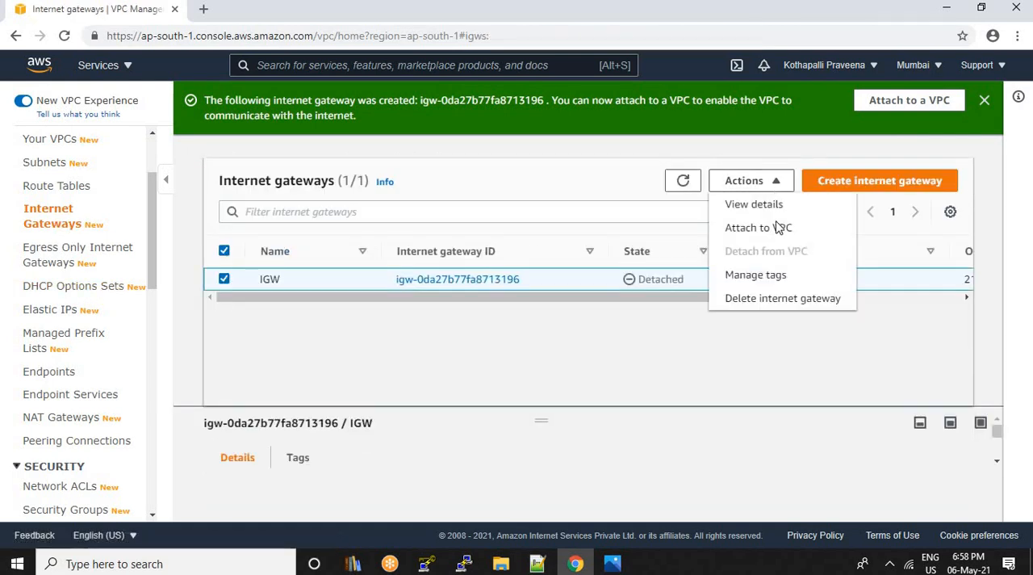
pyautogui.click(772, 226)
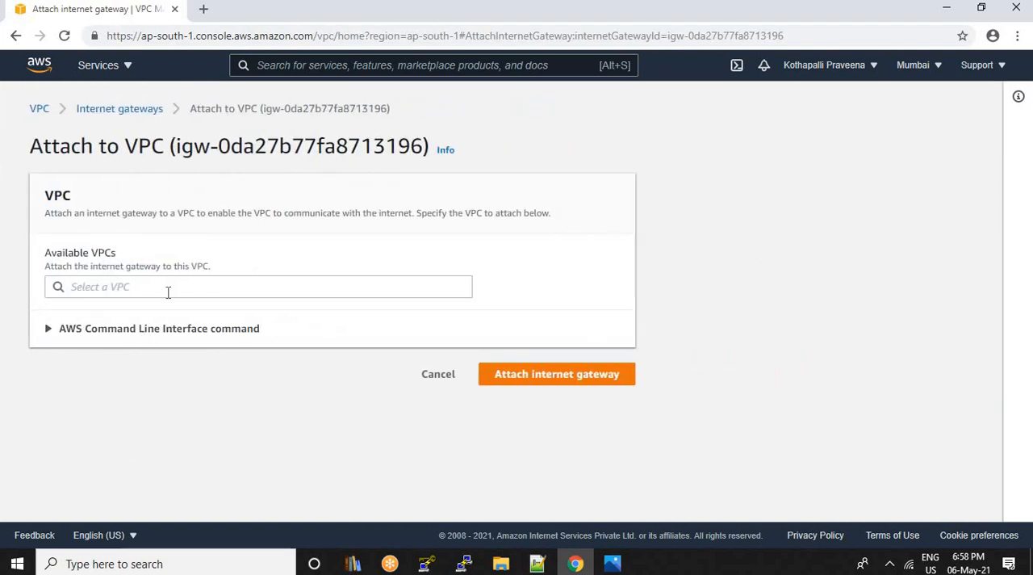
pyautogui.click(169, 289)
pyautogui.click(194, 313)
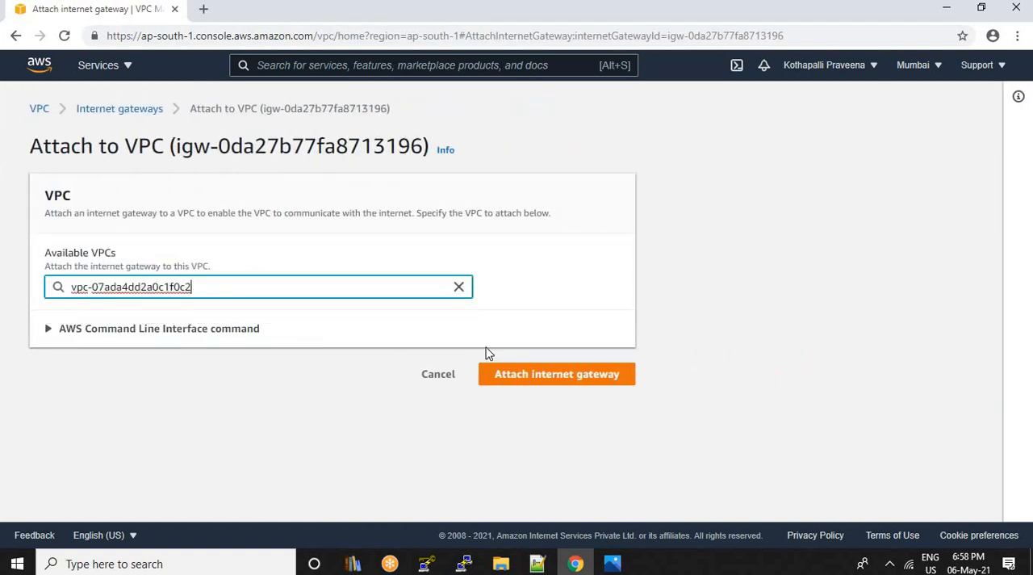
pyautogui.click(576, 381)
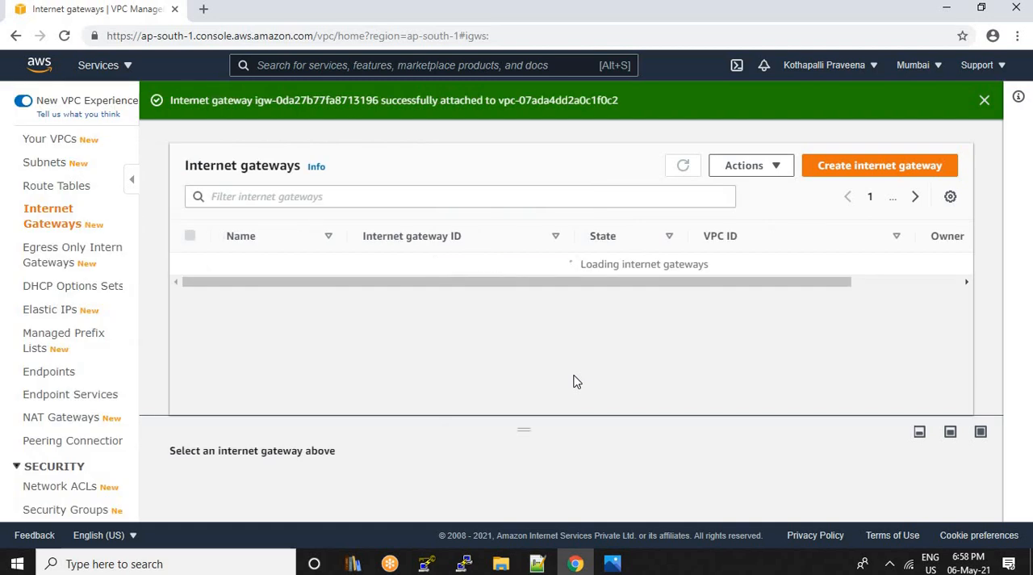
pyautogui.moveTo(291, 268)
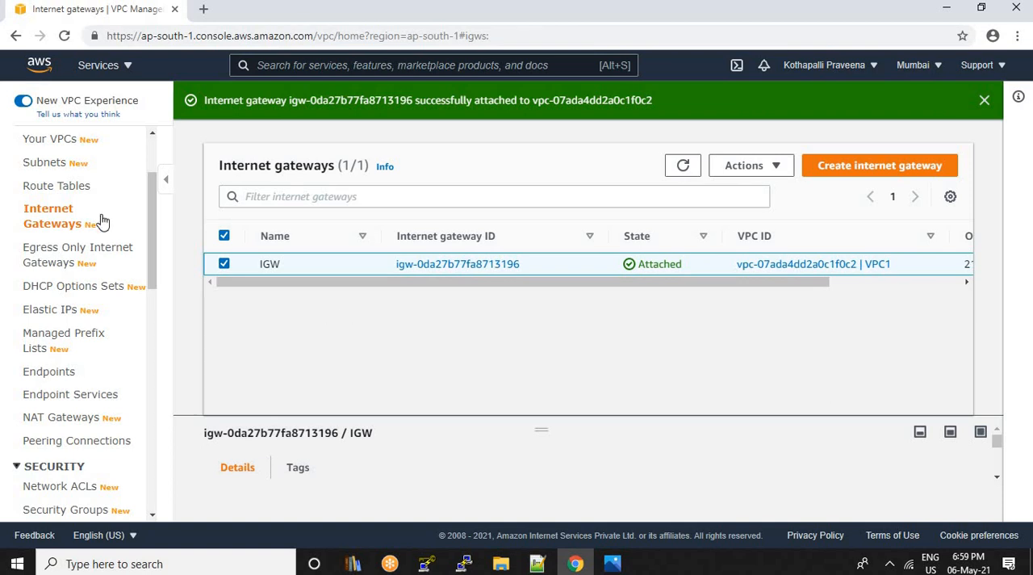
pyautogui.moveTo(153, 199); pyautogui.dragTo(156, 171)
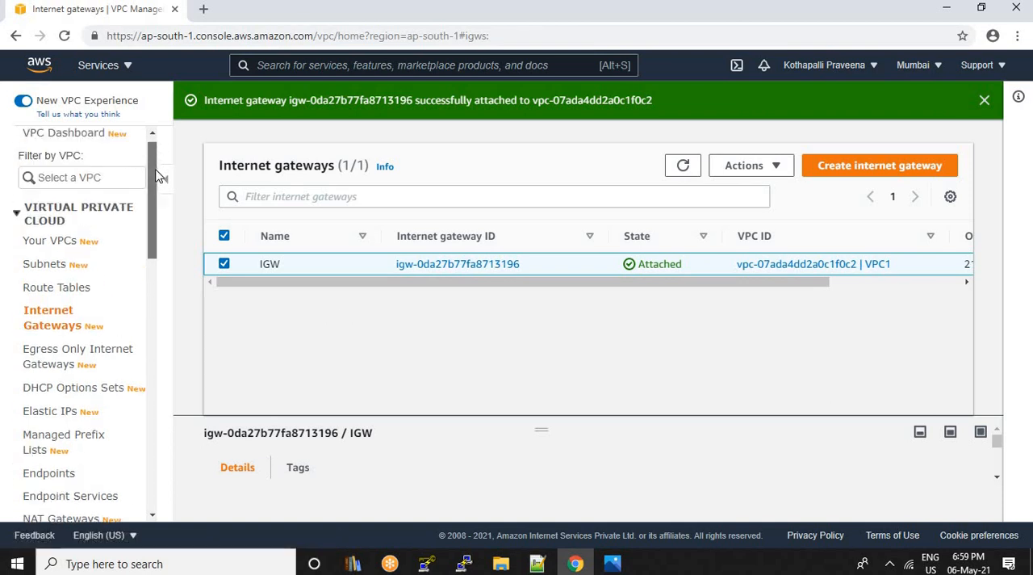